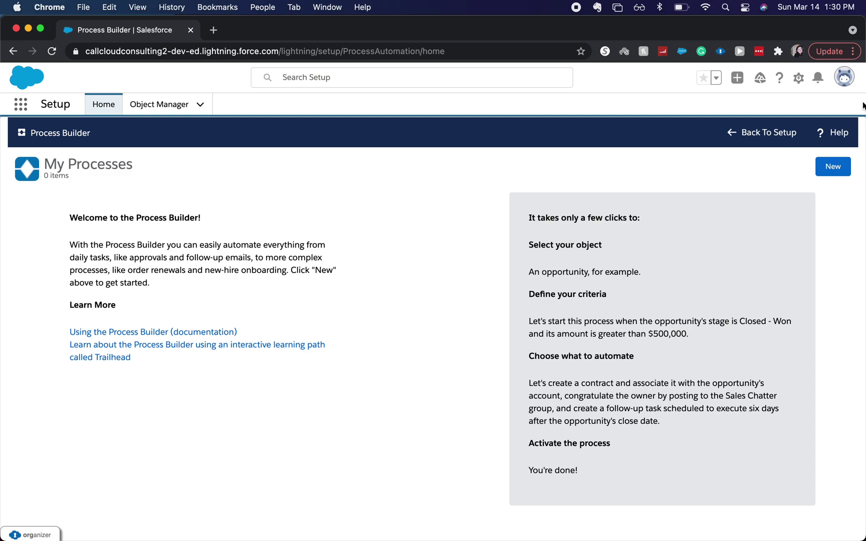
# Step: Create and save a process named 'Opportunity Process' (API name Opportunity_Process) that starts when a record changes
pyautogui.click(845, 166)
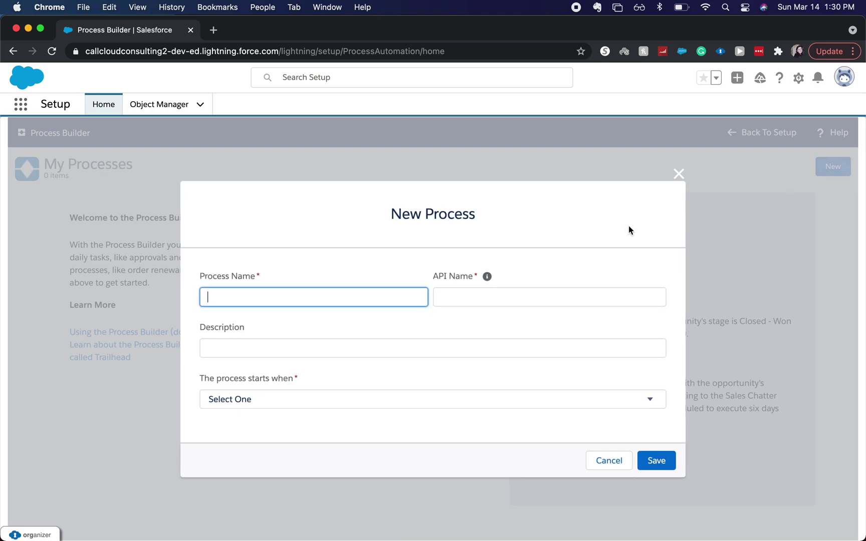
pyautogui.write('Opportunity Process')
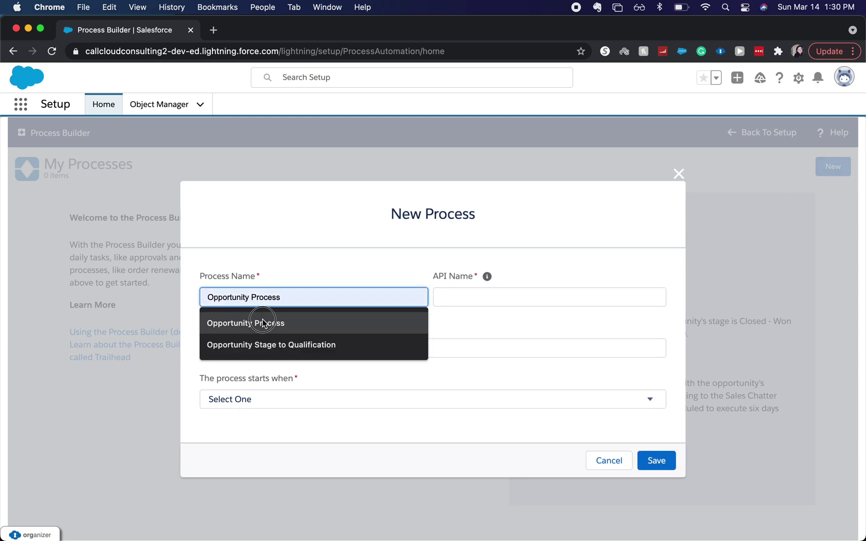
pyautogui.click(263, 321)
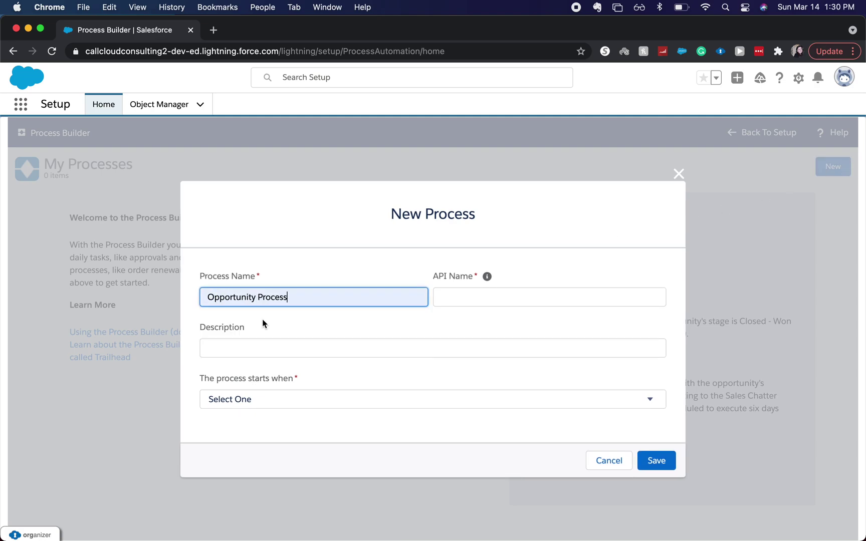
pyautogui.click(466, 301)
pyautogui.click(449, 341)
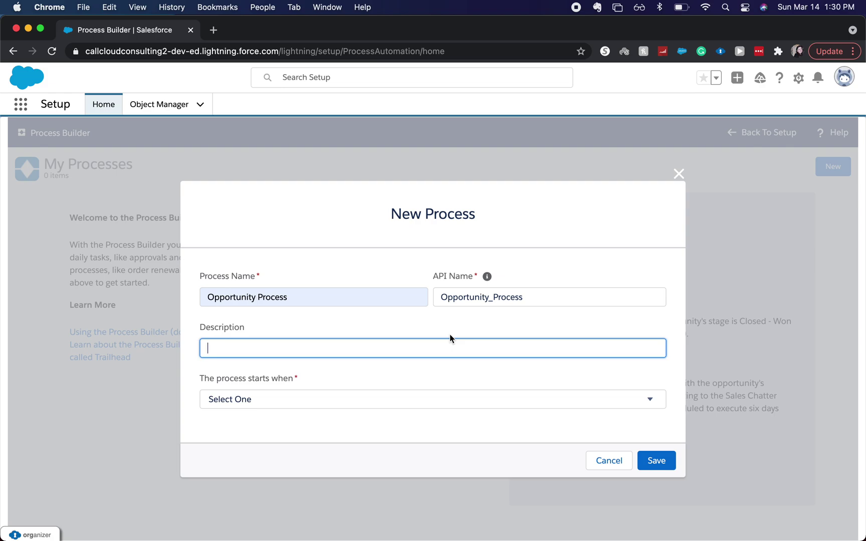
pyautogui.click(450, 373)
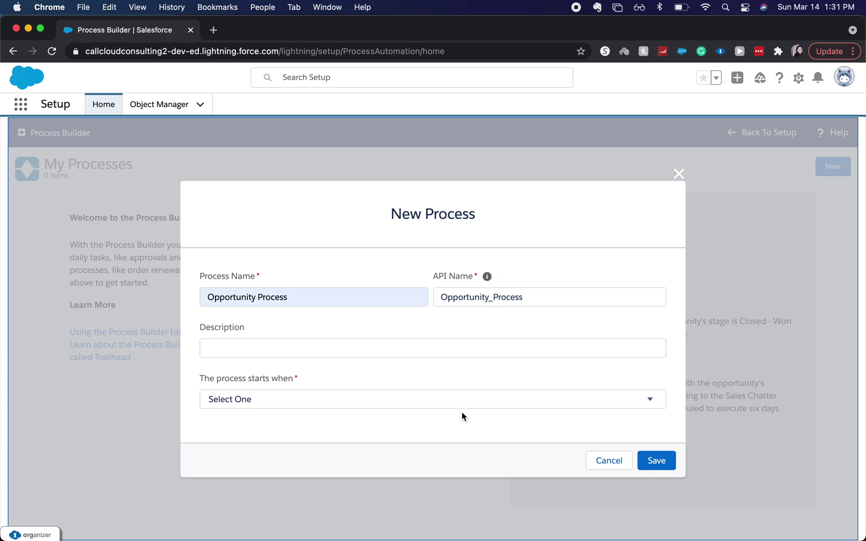
pyautogui.click(446, 404)
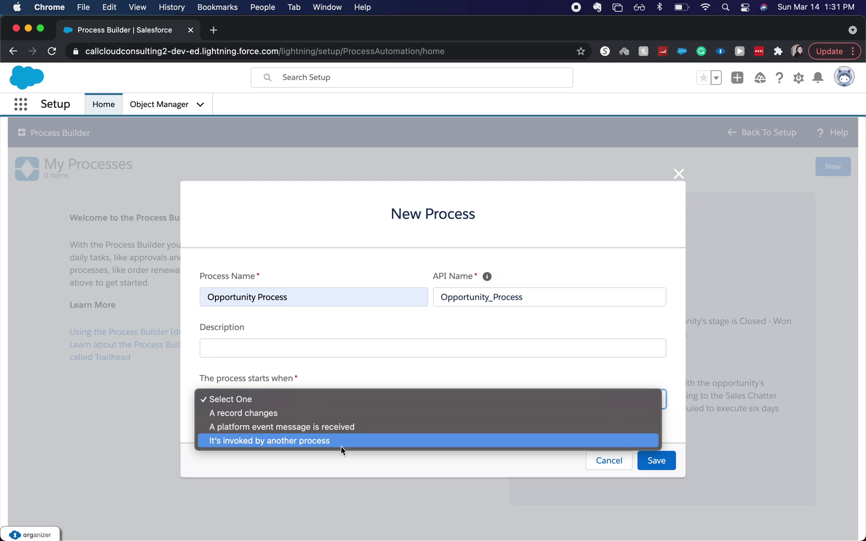
pyautogui.click(293, 411)
pyautogui.click(660, 460)
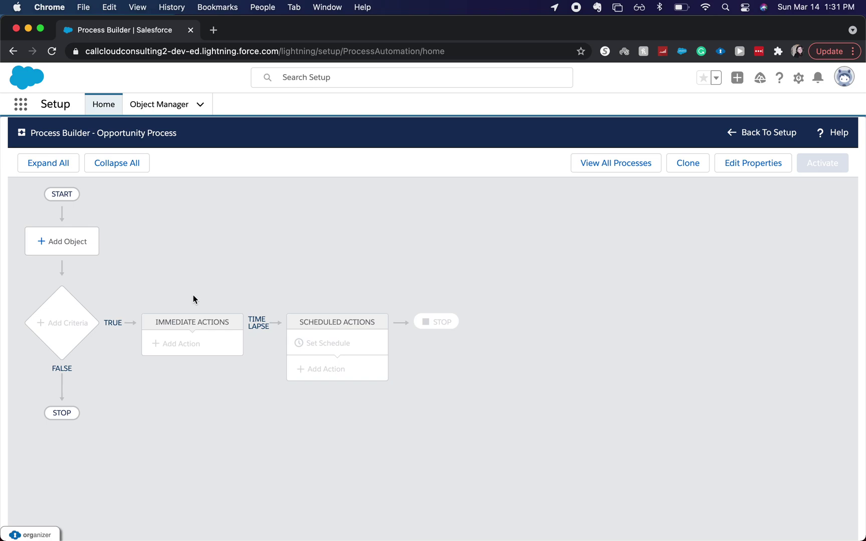
# Step: Set Opportunity as the process object, starting when a record is created or edited
pyautogui.click(63, 234)
pyautogui.click(524, 253)
pyautogui.write('oppo')
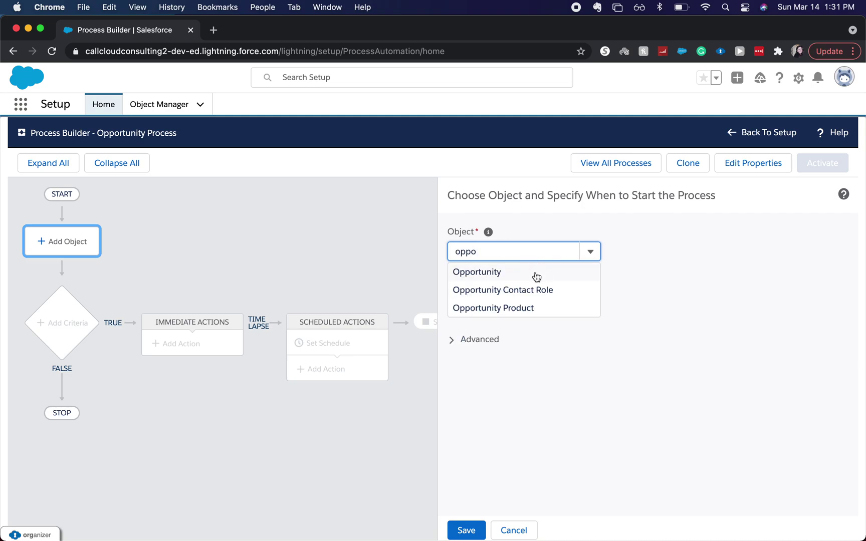
pyautogui.click(534, 271)
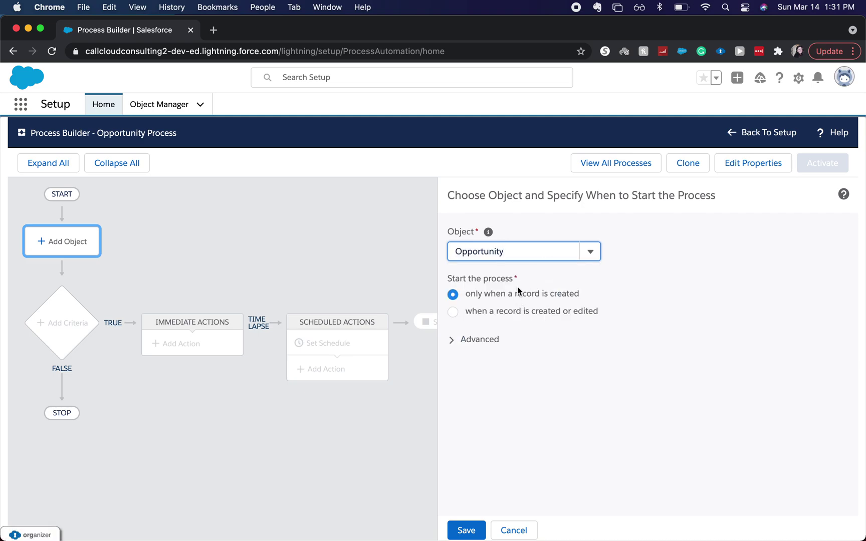
pyautogui.click(545, 309)
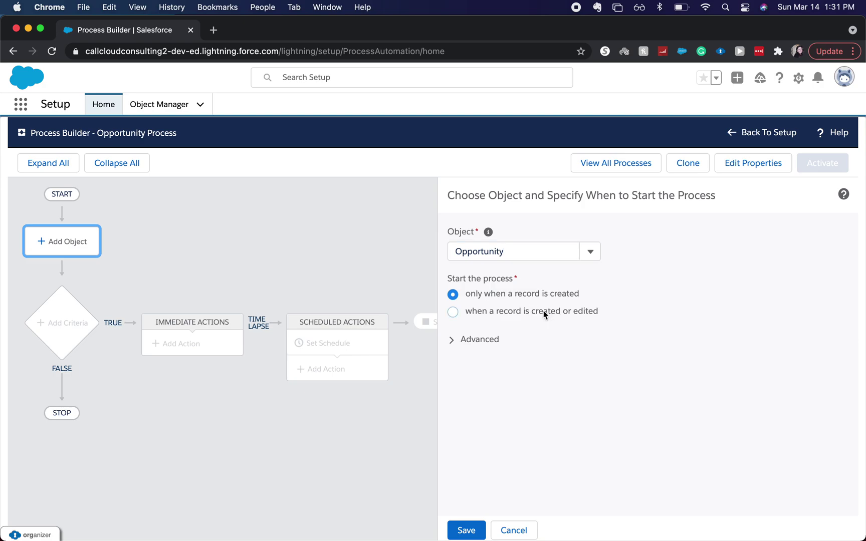
pyautogui.click(466, 530)
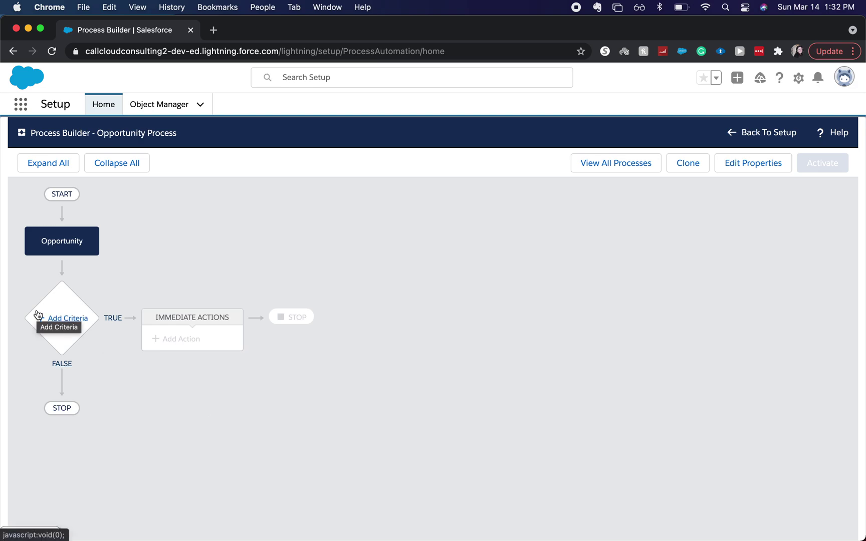
pyautogui.click(69, 324)
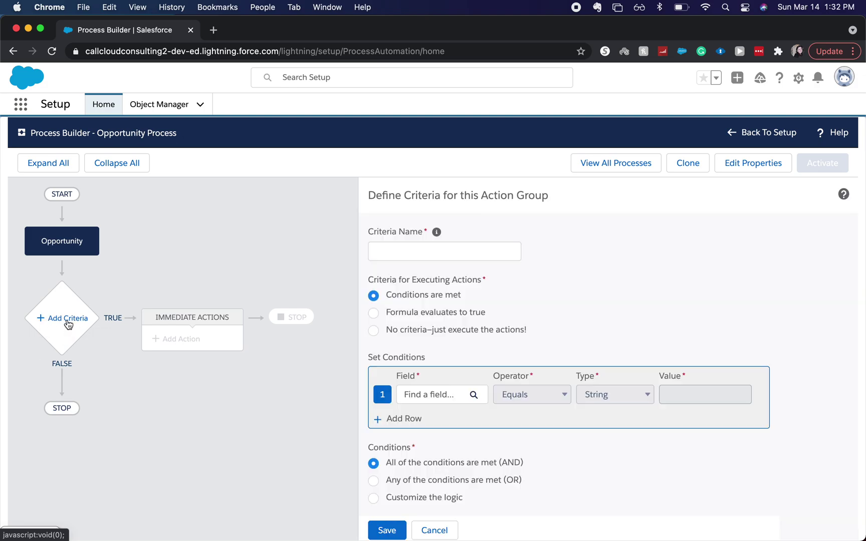
# Step: Name the new criteria 'Stage = Close Won'
pyautogui.click(472, 246)
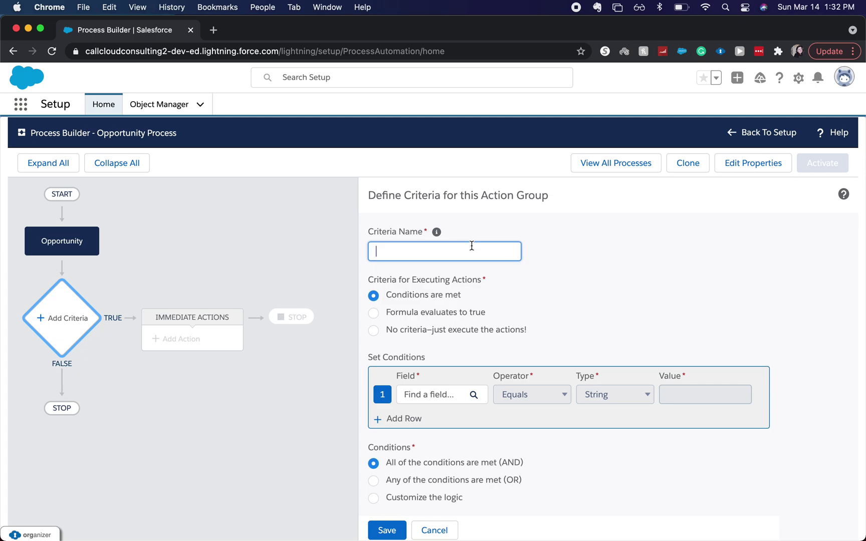
pyautogui.write('Stage = Close Won')
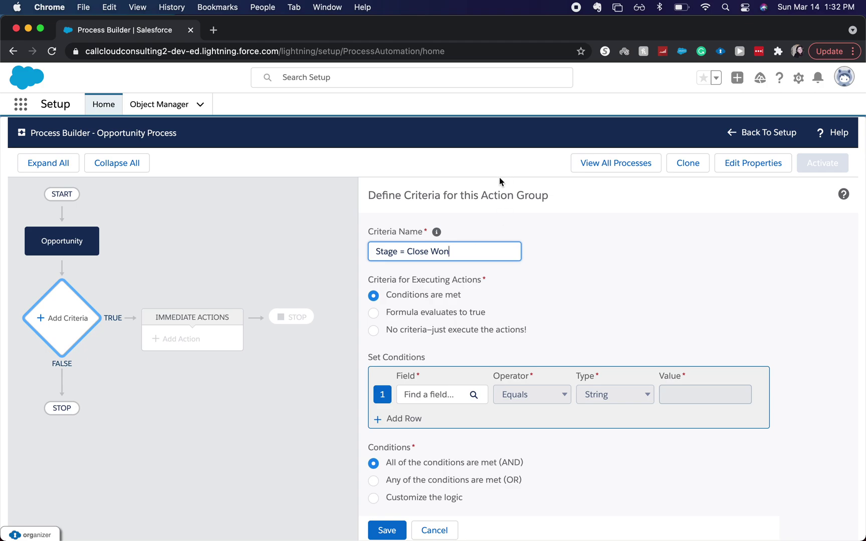
# Step: Add the condition Stage equals Closed Won and save the criteria
pyautogui.click(446, 396)
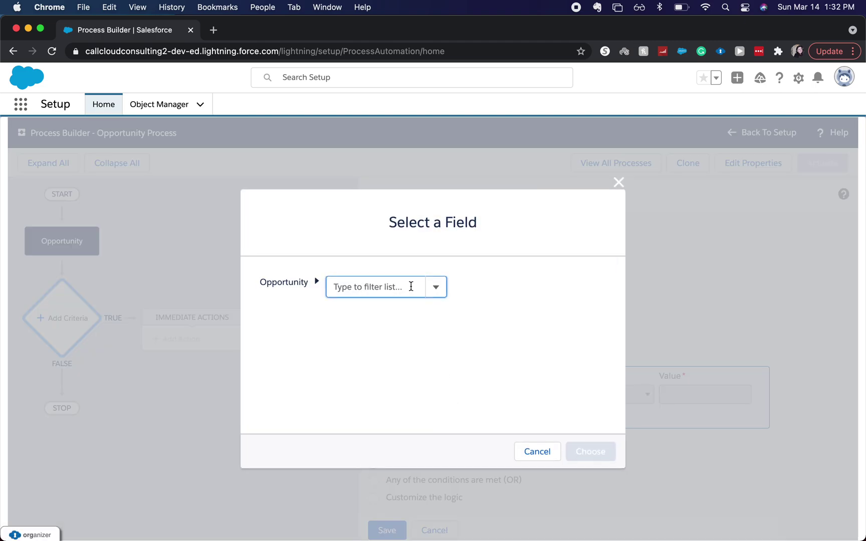
pyautogui.write('S')
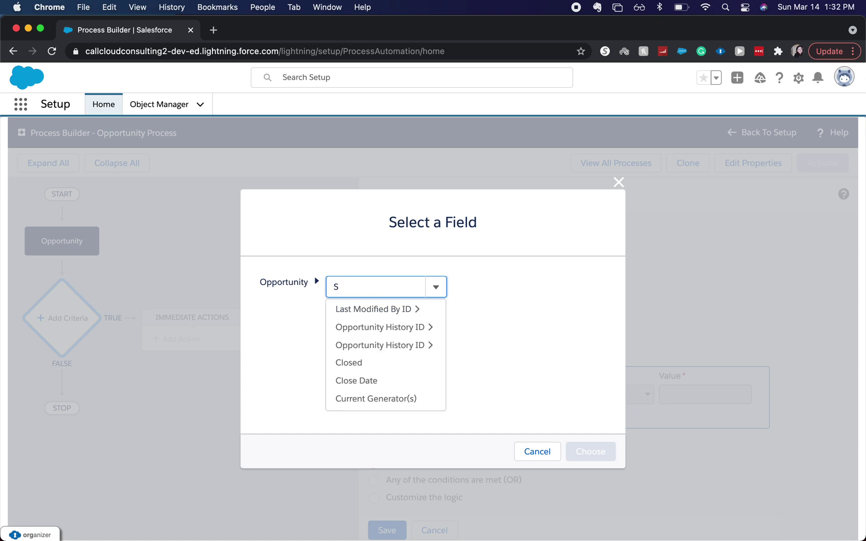
pyautogui.write('tag')
pyautogui.click(416, 306)
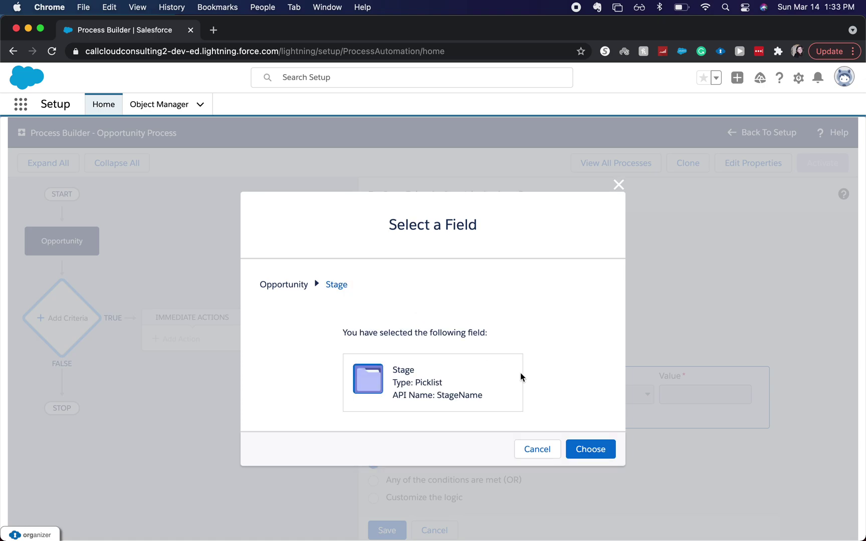
pyautogui.click(605, 447)
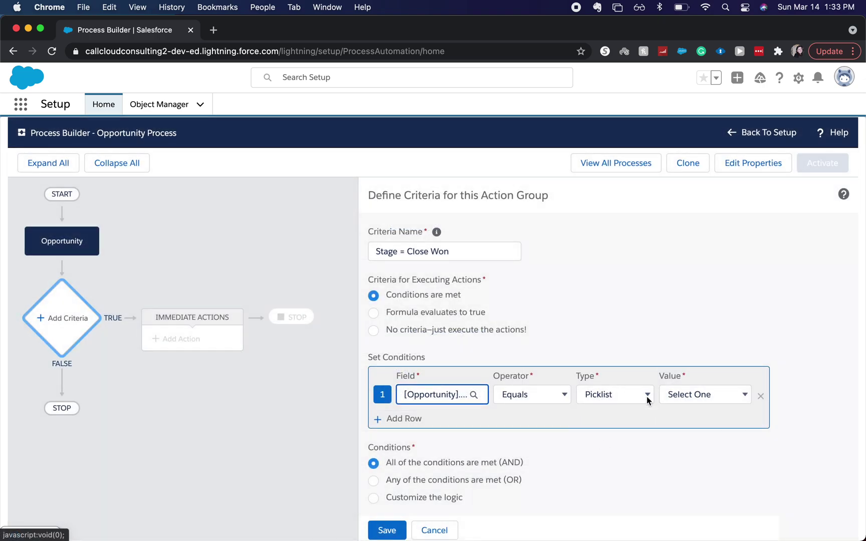
pyautogui.click(685, 400)
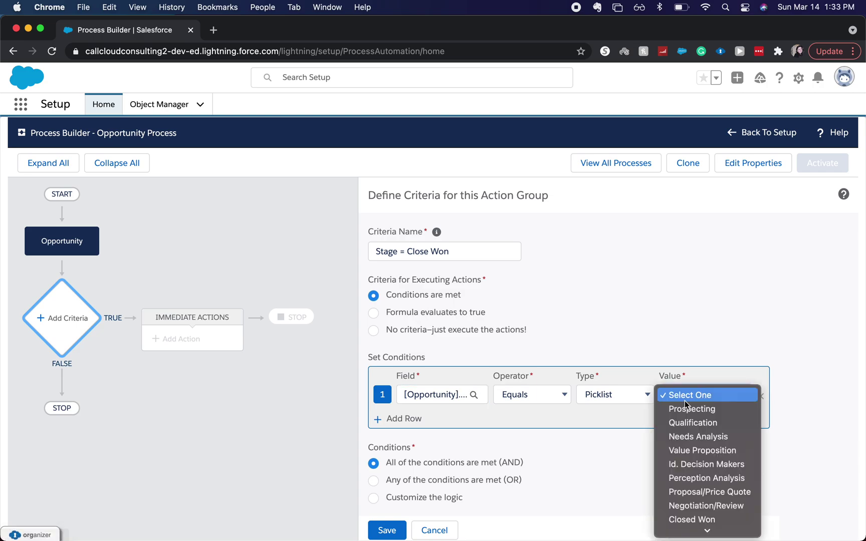
pyautogui.click(704, 521)
pyautogui.scroll(-1, 523, 512)
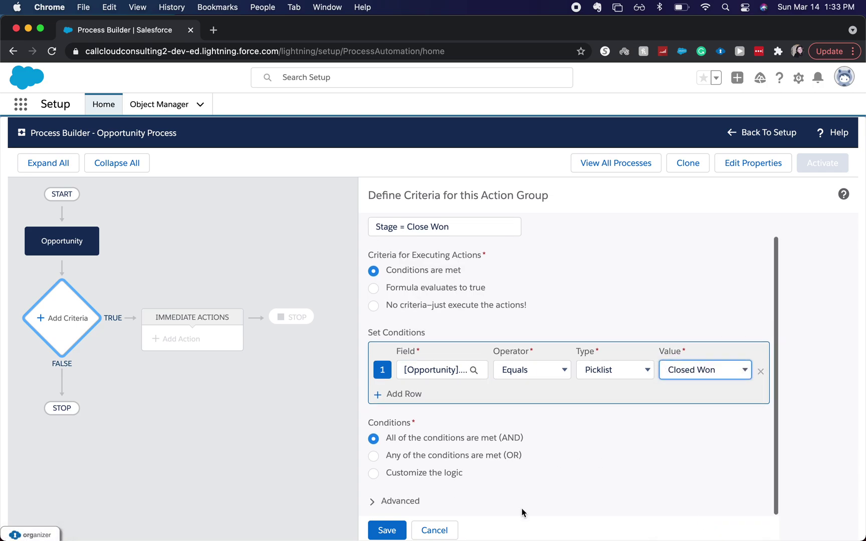
pyautogui.click(379, 532)
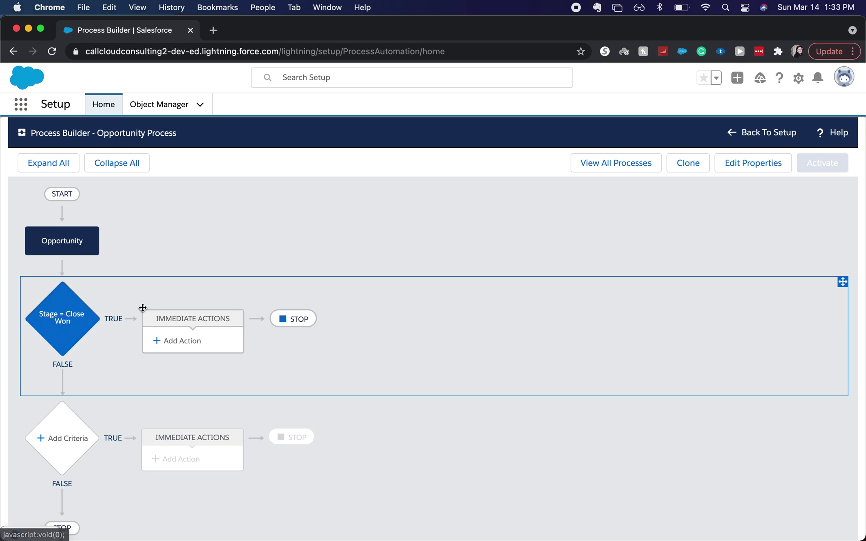
# Step: Add a Create a Record action named 'Create Renewal Opp'
pyautogui.click(175, 340)
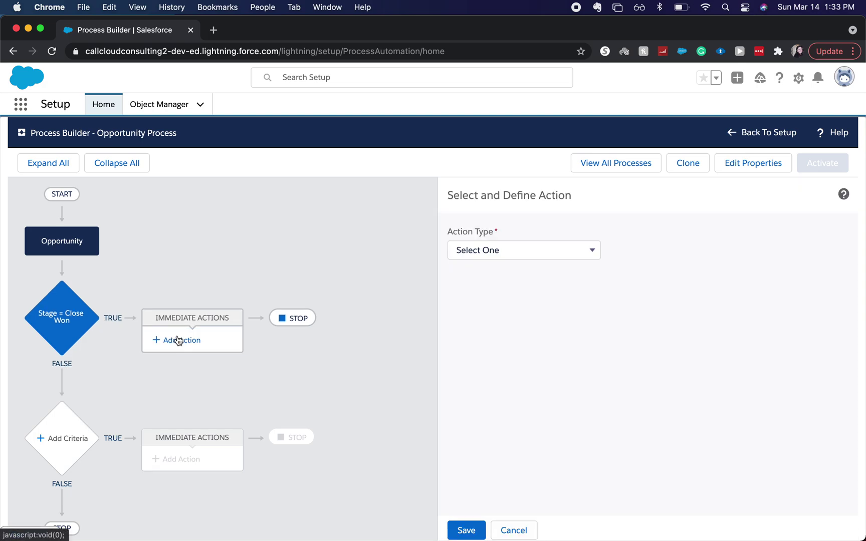
pyautogui.click(487, 260)
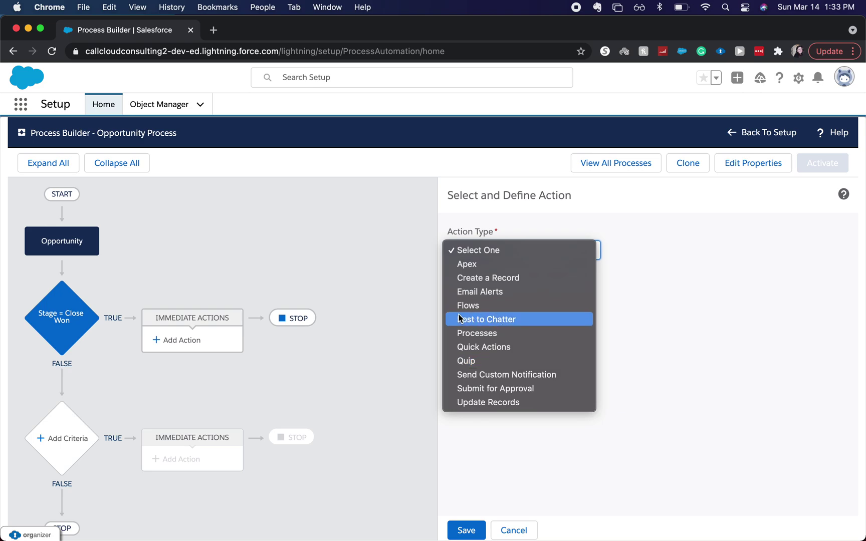
pyautogui.click(464, 280)
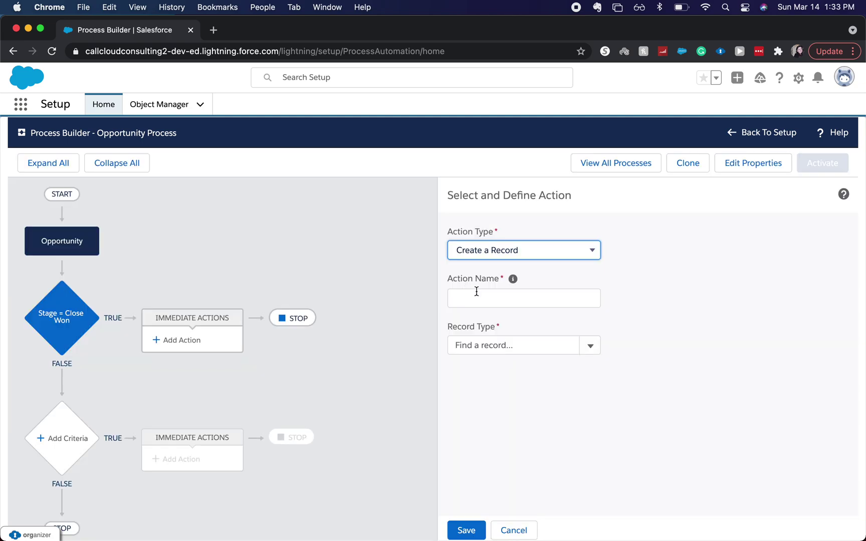
pyautogui.click(477, 293)
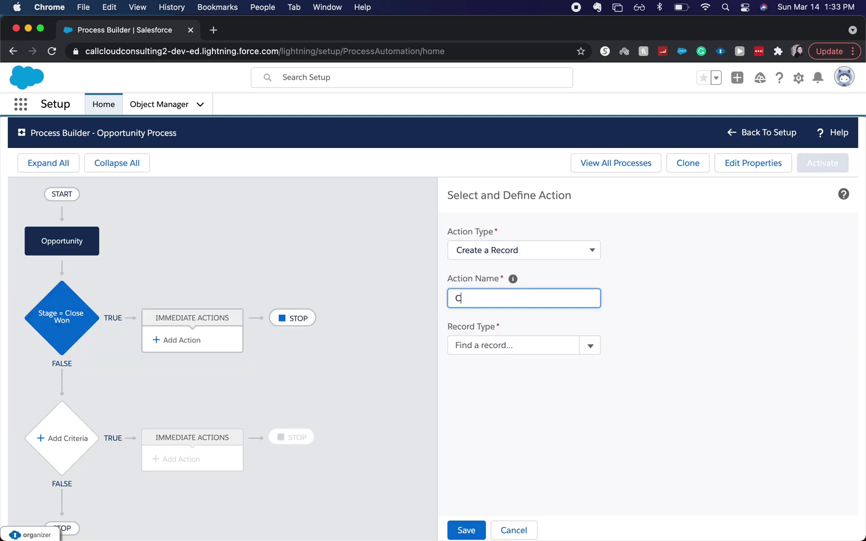
pyautogui.write('newal Opp')
# Step: Set the action's record type to Opportunity
pyautogui.click(588, 349)
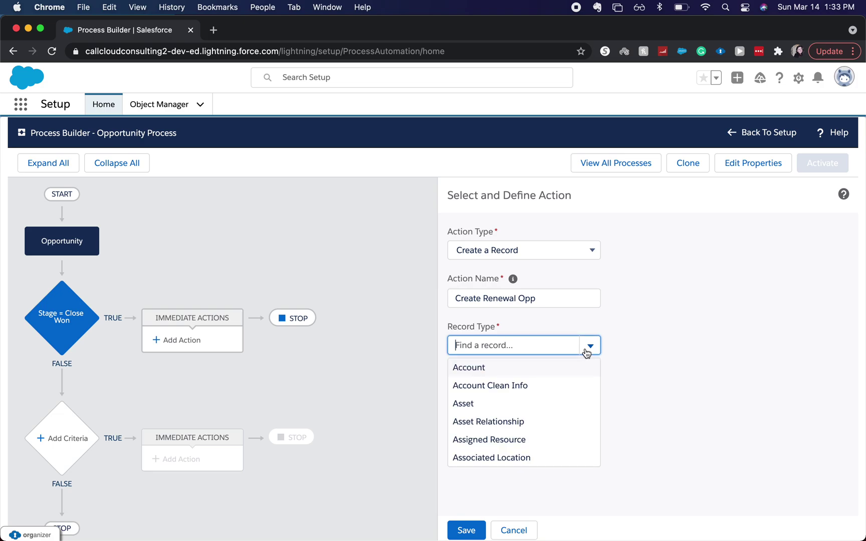
pyautogui.write('O')
pyautogui.press('BackSpace')
pyautogui.scroll(-10, 561, 383)
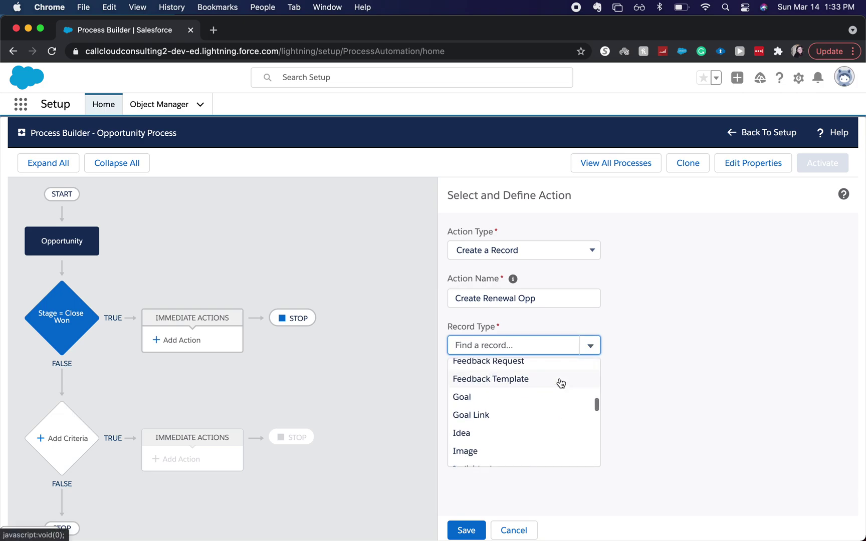
pyautogui.scroll(10, 526, 377)
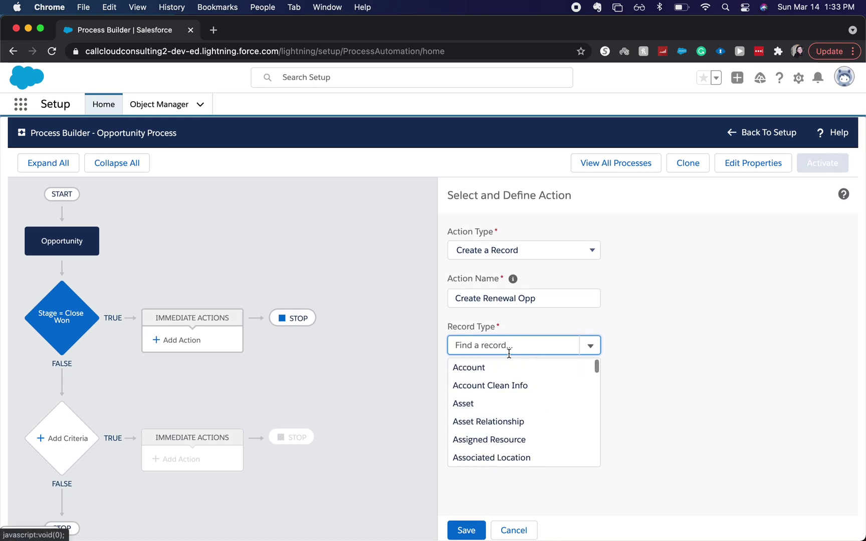
pyautogui.write('Opp')
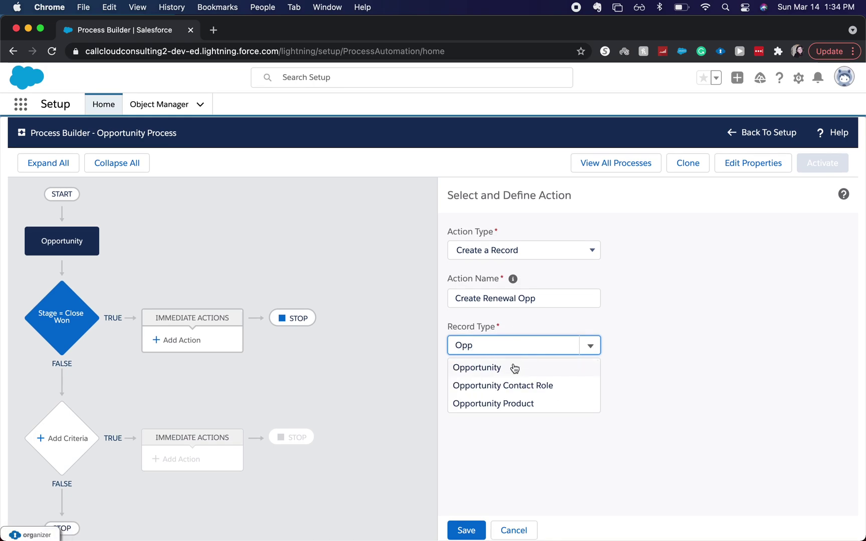
pyautogui.click(516, 366)
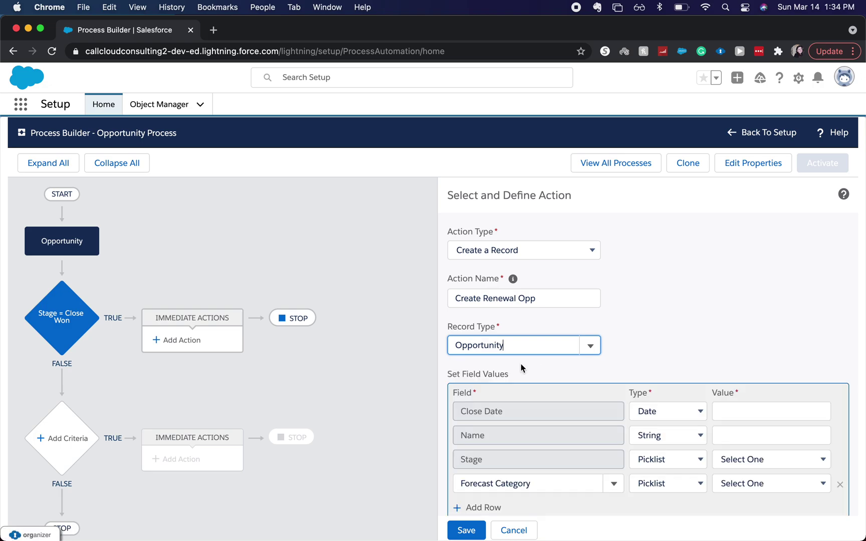
# Step: Set the Forecast Category to Pipeline and the Stage to Needs Analysis
pyautogui.scroll(-1, 549, 372)
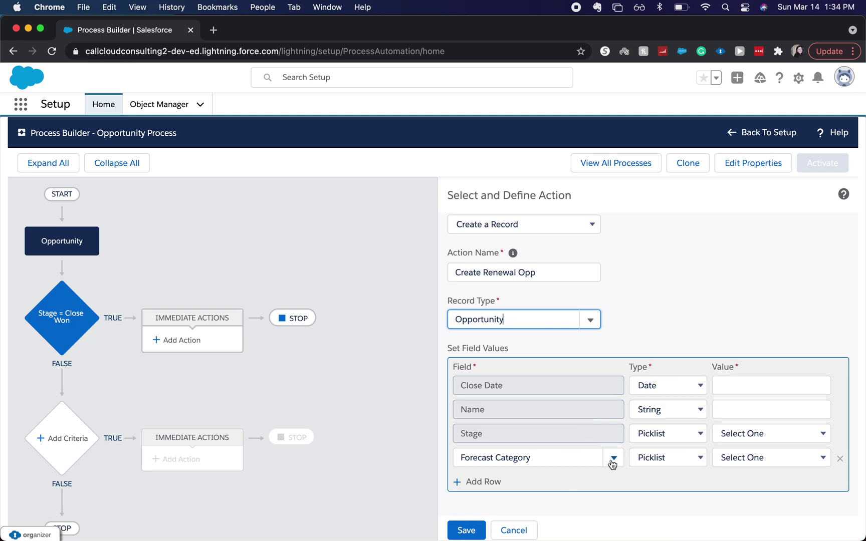
pyautogui.click(809, 459)
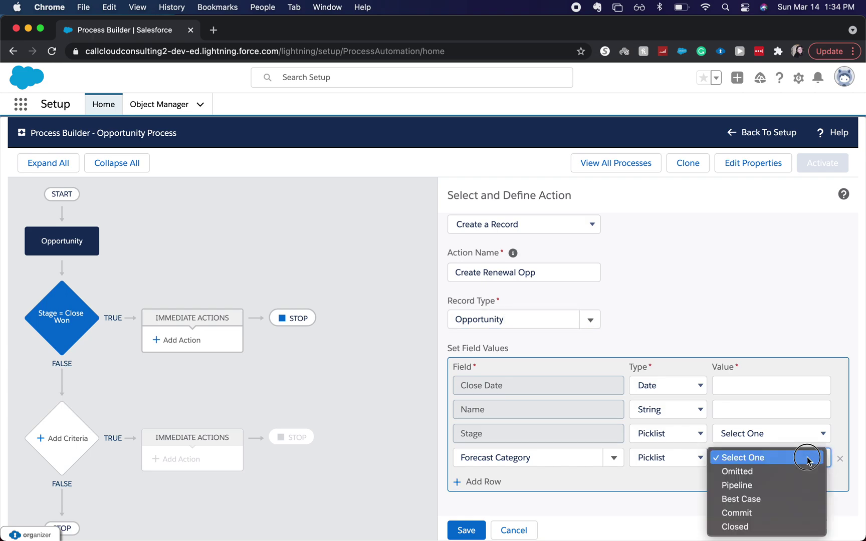
pyautogui.click(808, 458)
pyautogui.click(809, 459)
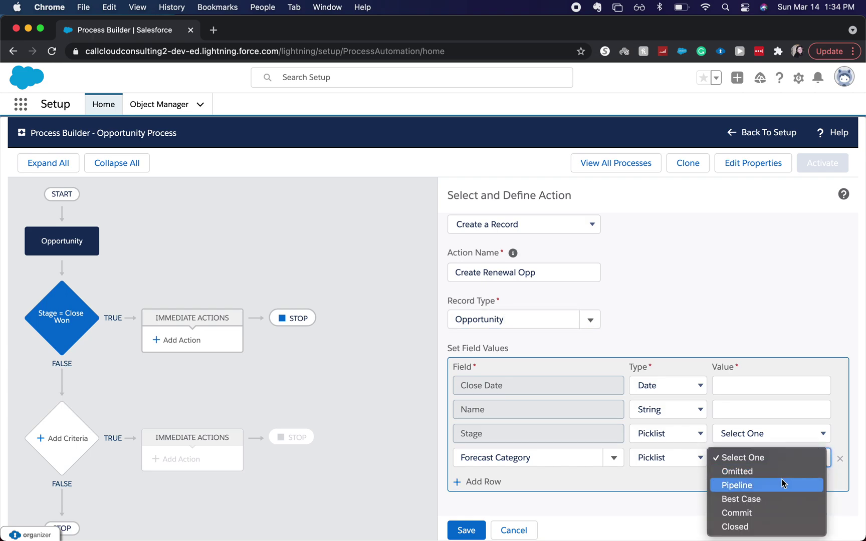
pyautogui.click(782, 484)
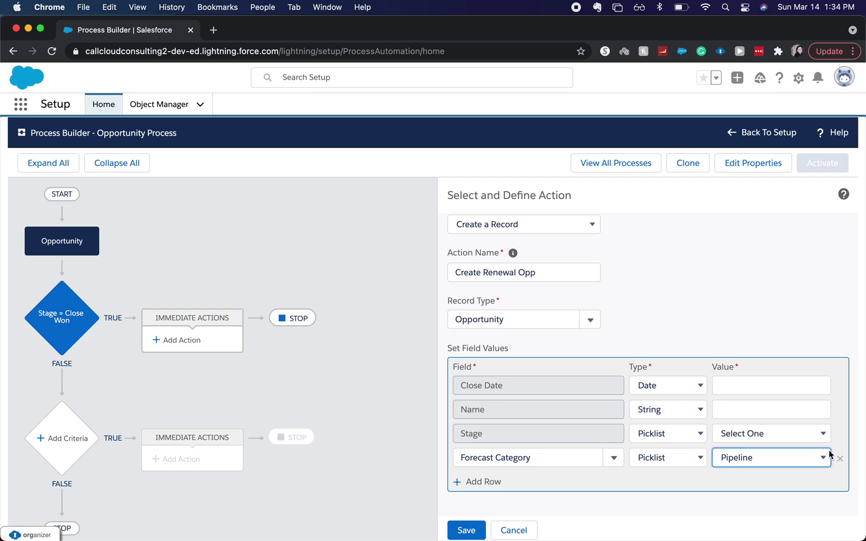
pyautogui.click(802, 433)
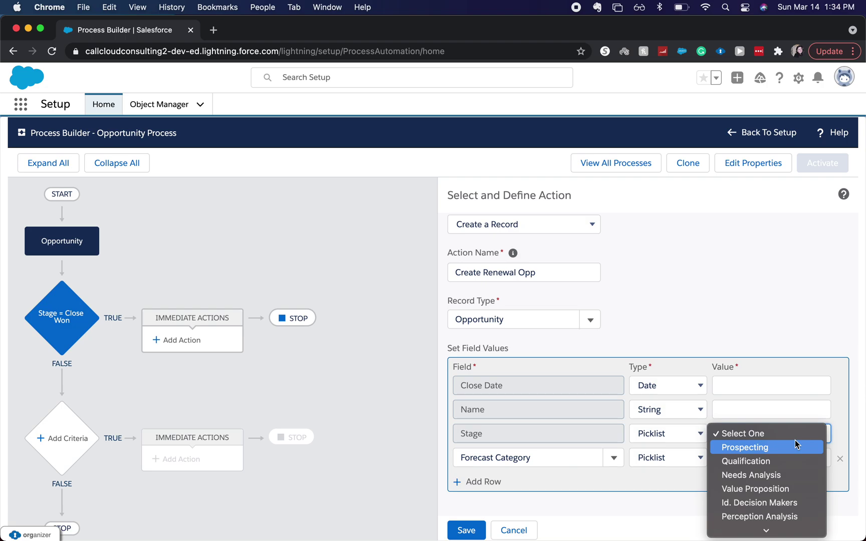
pyautogui.scroll(-3, 797, 445)
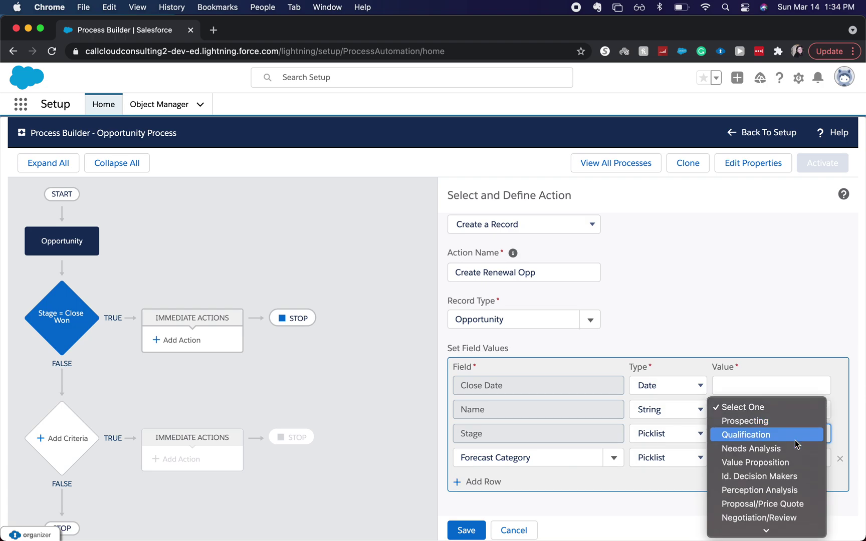
pyautogui.click(754, 433)
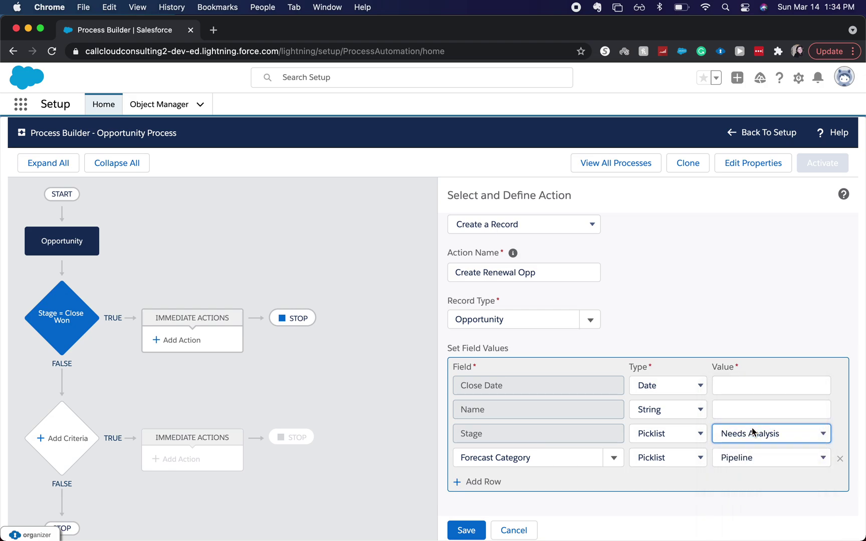
# Step: Switch the Name value type to Formula
pyautogui.click(736, 414)
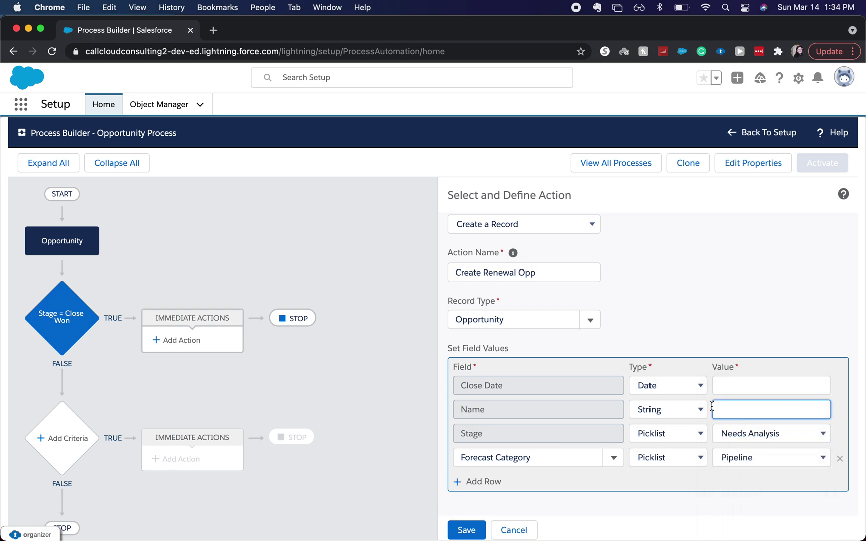
pyautogui.click(696, 408)
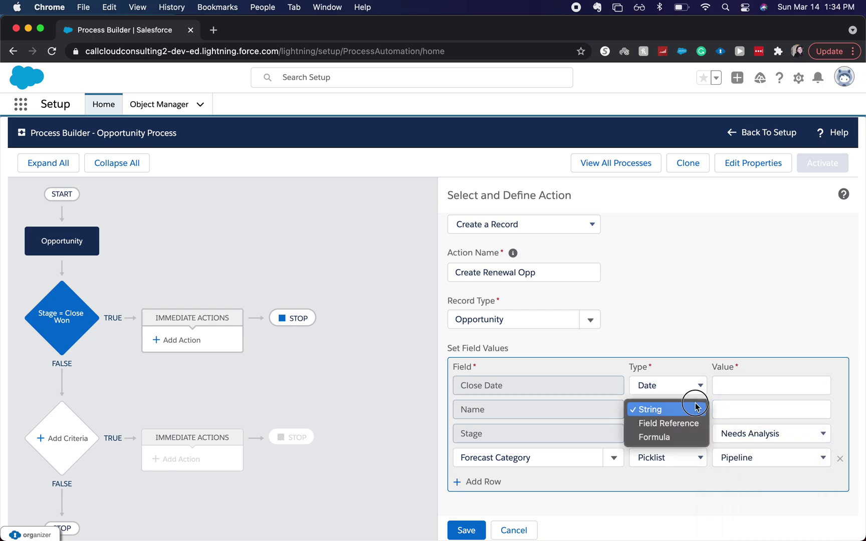
pyautogui.click(696, 408)
pyautogui.click(674, 409)
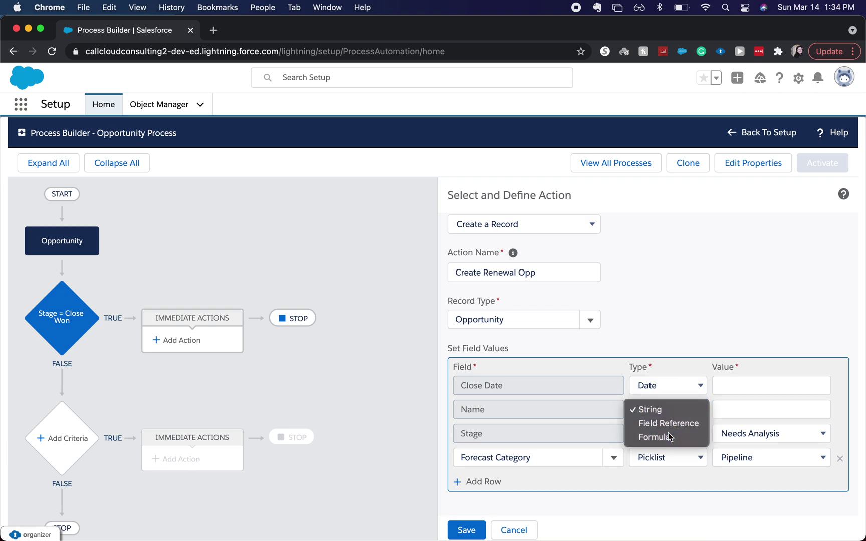
pyautogui.click(669, 437)
pyautogui.click(753, 415)
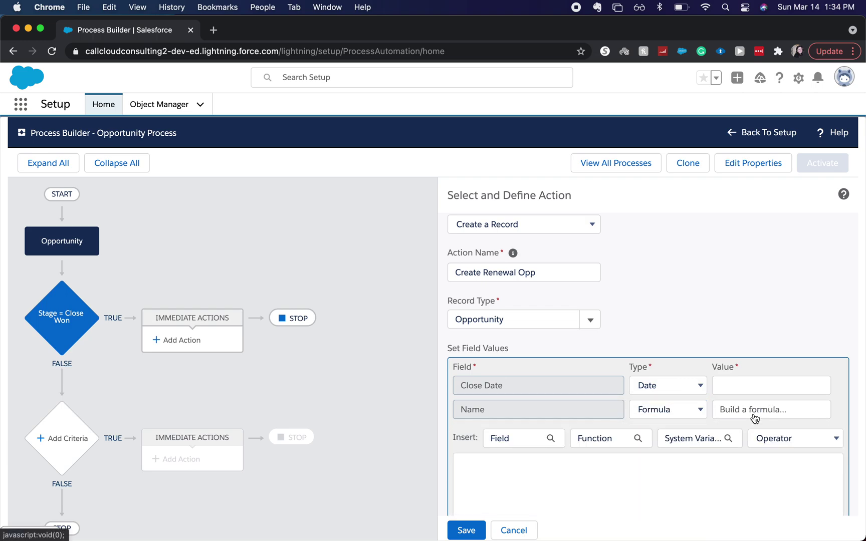
pyautogui.scroll(-3, 737, 442)
# Step: Write the Name formula Renewal + [Opportunity].Name and apply it
pyautogui.click(717, 441)
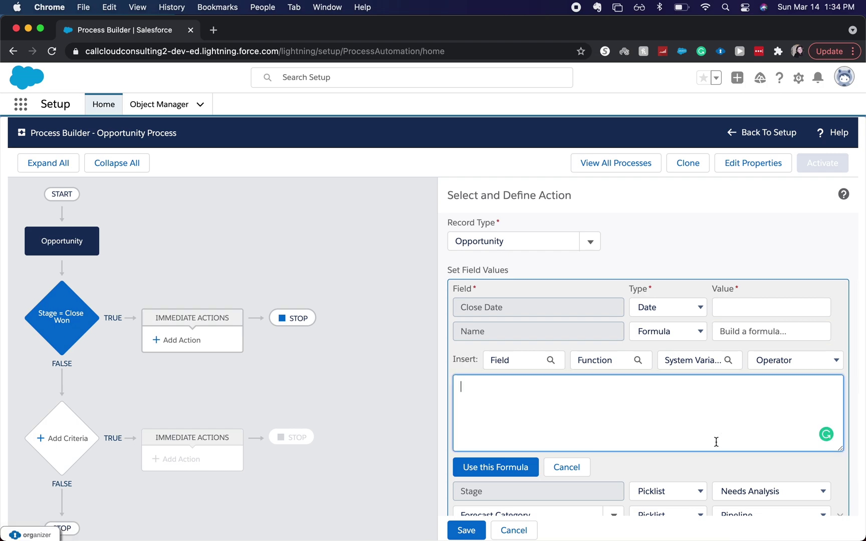
pyautogui.write('Renewal +')
pyautogui.click(517, 356)
pyautogui.click(419, 287)
pyautogui.write('name')
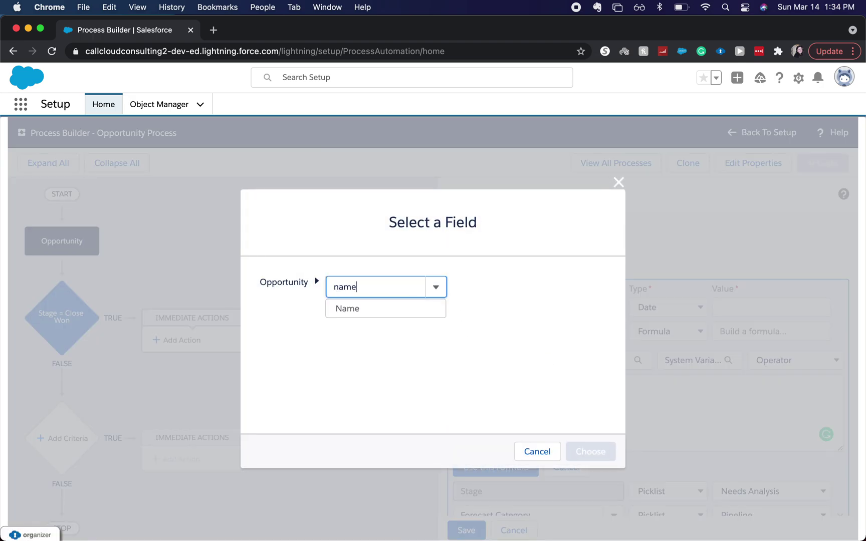
pyautogui.click(383, 311)
pyautogui.click(603, 451)
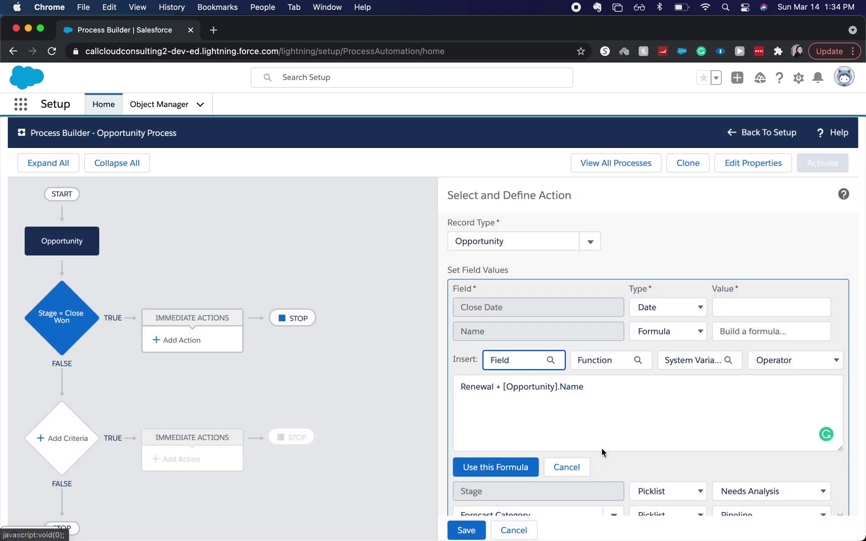
pyautogui.click(505, 469)
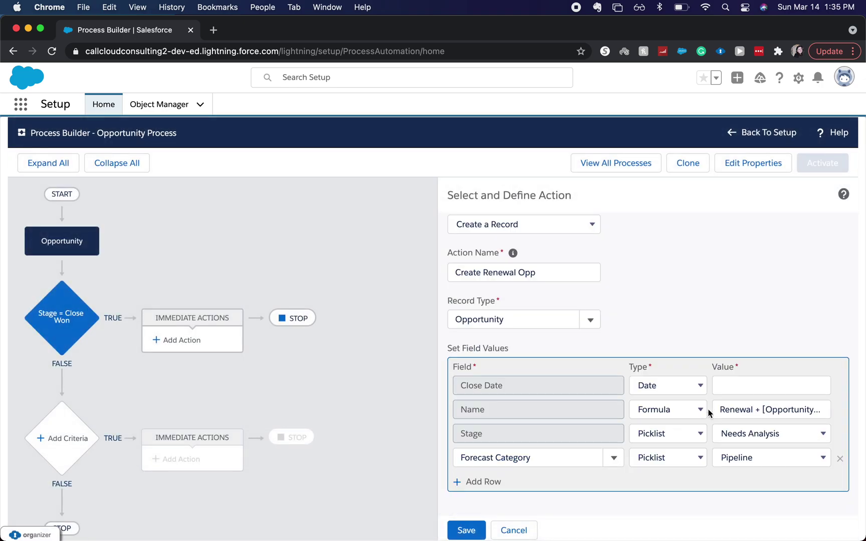
# Step: Switch the Close Date value type to Formula
pyautogui.click(772, 384)
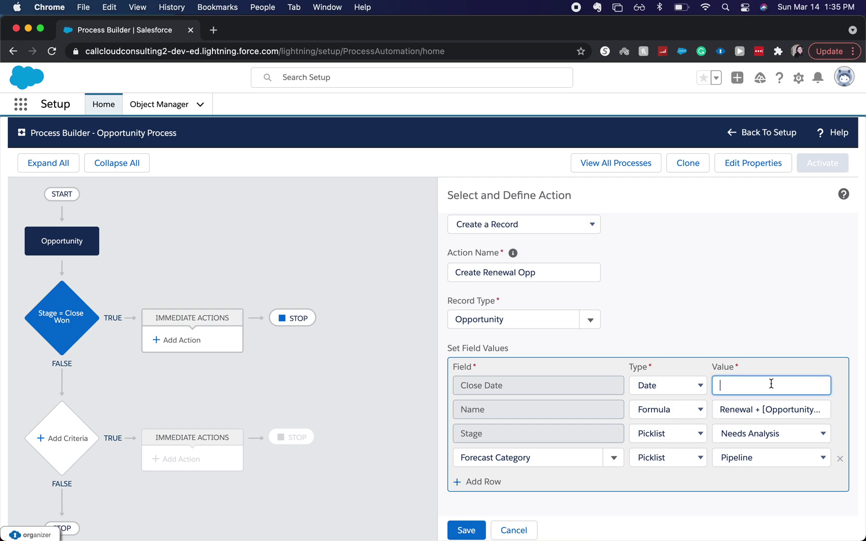
pyautogui.click(690, 386)
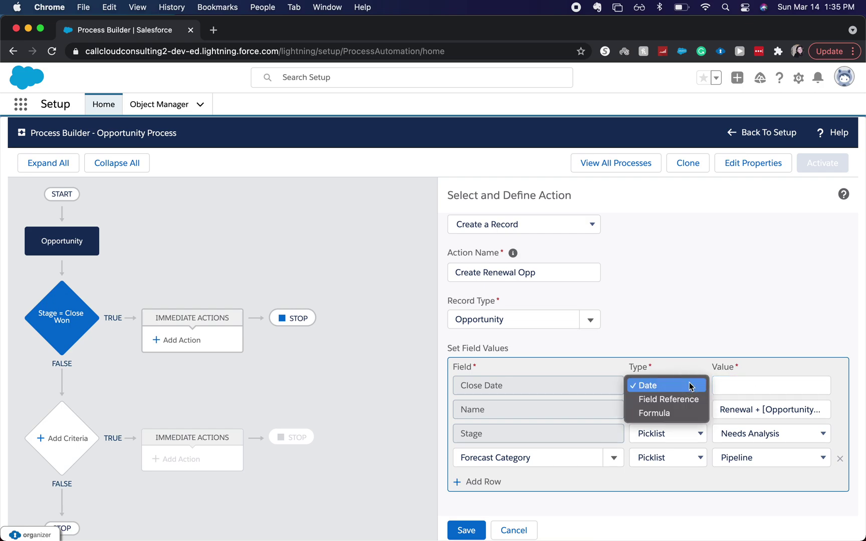
pyautogui.click(678, 414)
pyautogui.click(727, 397)
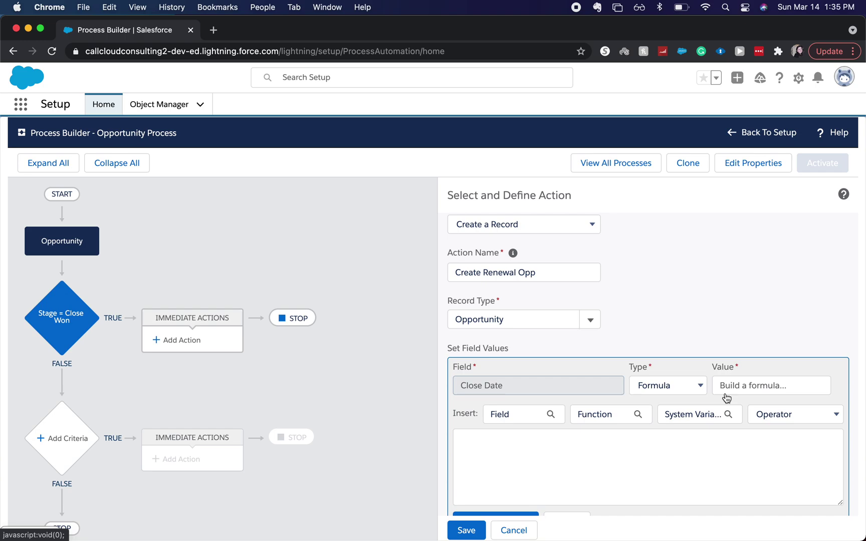
pyautogui.click(572, 436)
# Step: Set Close Date to [Opportunity].CloseDate + 365 and save; the error 'Field Renewal does not exist' appears
pyautogui.click(537, 416)
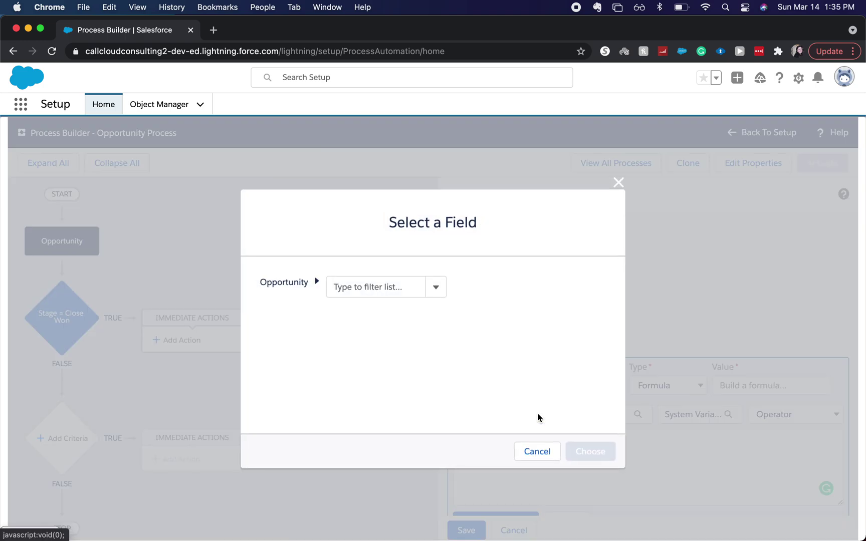
pyautogui.click(430, 286)
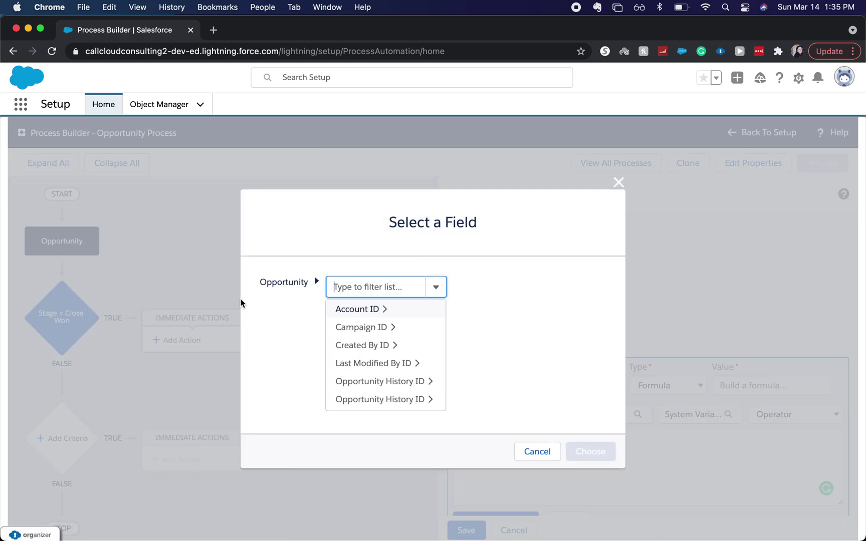
pyautogui.write('close dat')
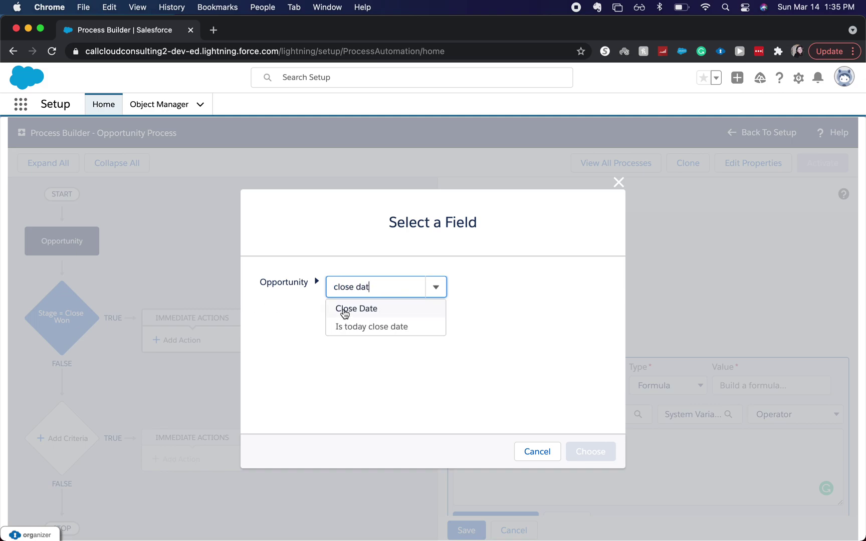
pyautogui.click(345, 309)
pyautogui.click(590, 451)
pyautogui.click(610, 450)
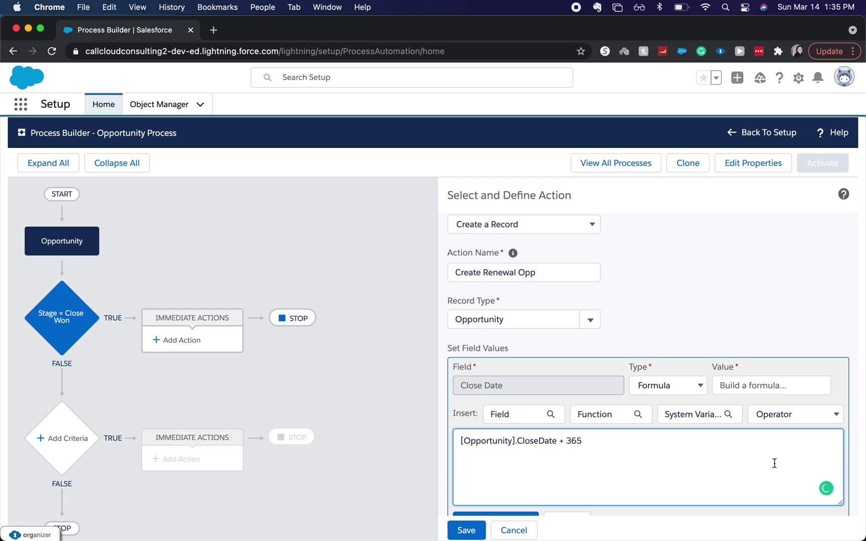
pyautogui.scroll(-4, 773, 460)
pyautogui.click(468, 389)
pyautogui.click(480, 524)
pyautogui.scroll(-1, 530, 501)
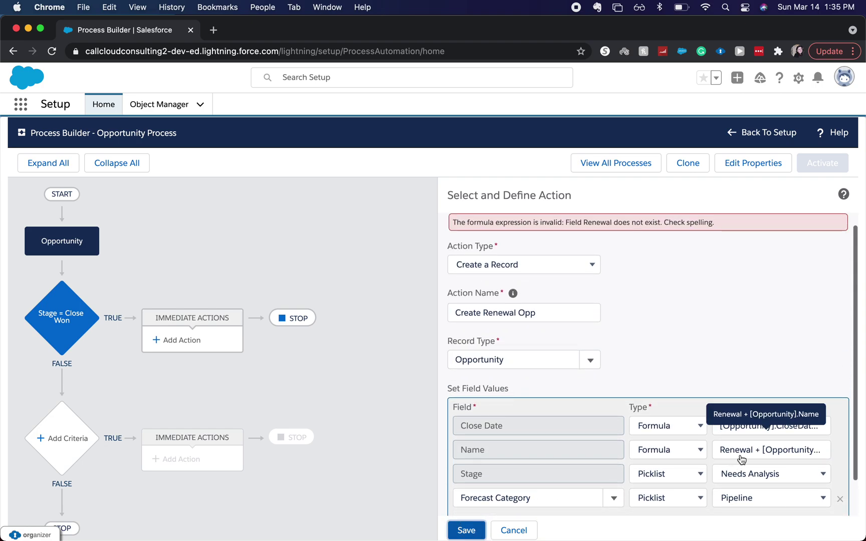
# Step: Put quotes around Renewal in the Name formula and save the corrected action
pyautogui.click(767, 450)
pyautogui.scroll(-2, 765, 454)
pyautogui.scroll(-2, 766, 455)
pyautogui.click(499, 415)
pyautogui.write("'")
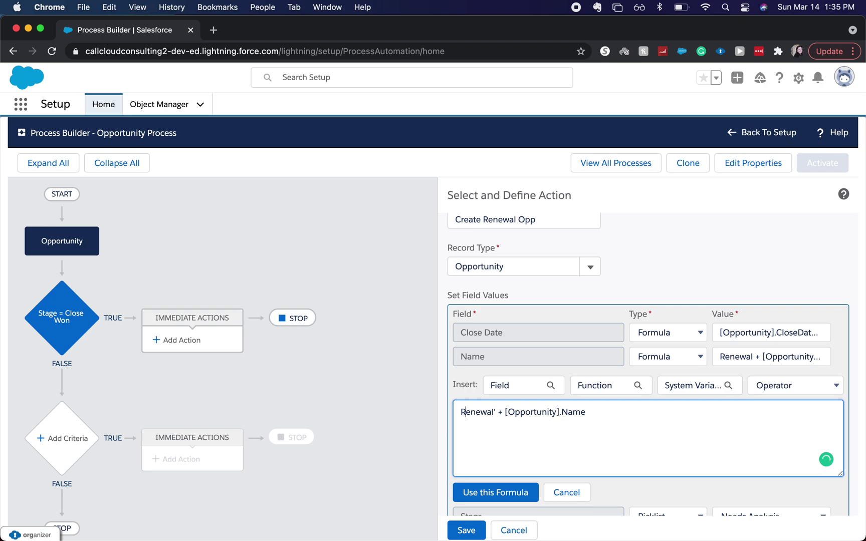
pyautogui.write("'")
pyautogui.click(499, 490)
pyautogui.click(469, 531)
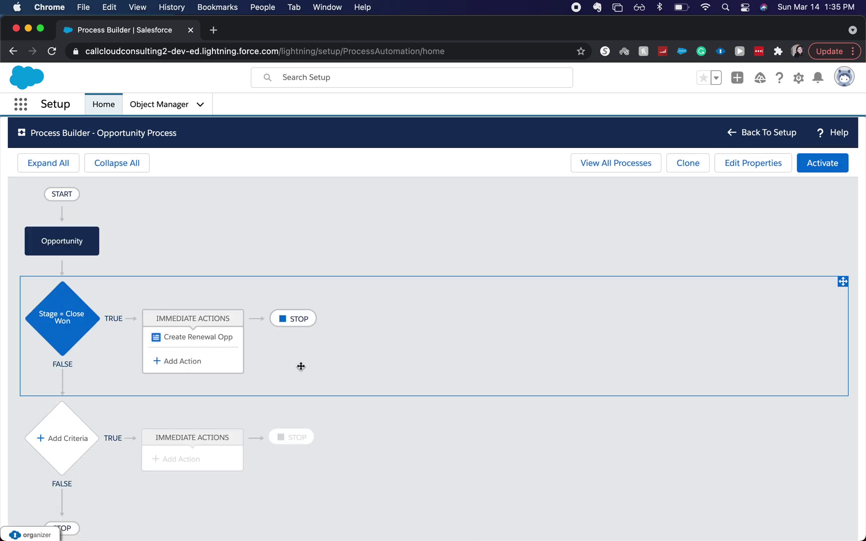
# Step: Activate the process version and return to Setup
pyautogui.click(822, 164)
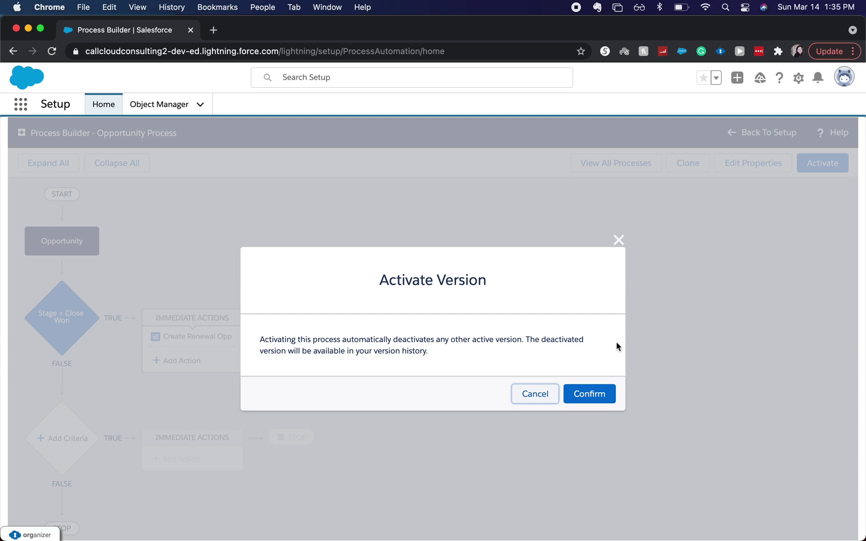
pyautogui.click(580, 396)
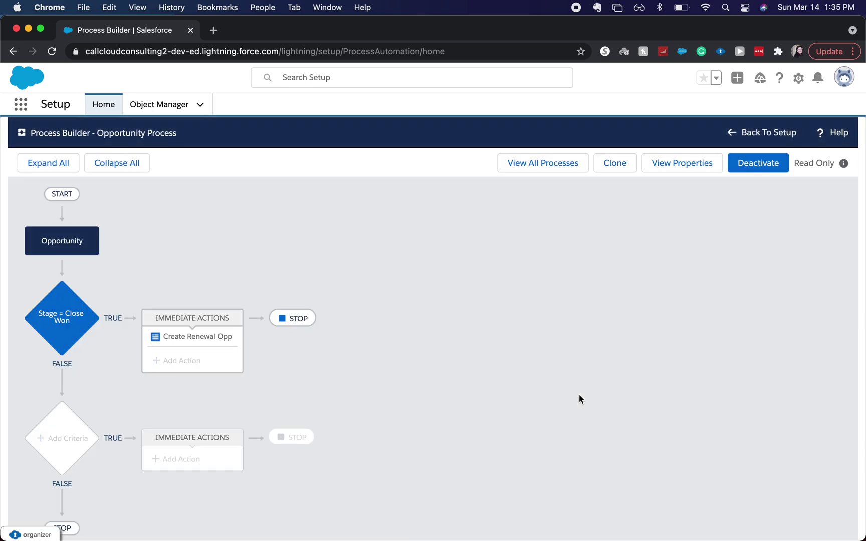
pyautogui.click(728, 137)
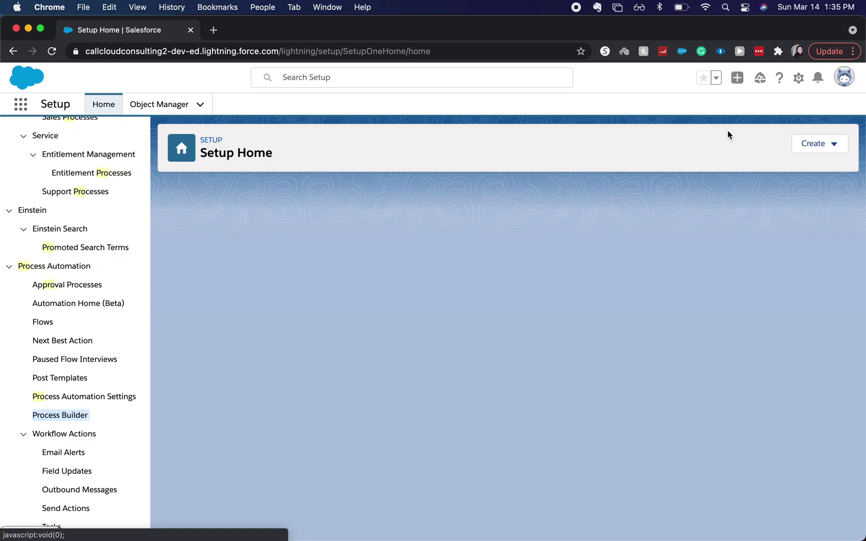
# Step: Switch to the Sales app by searching 'sa' in the App Launcher
pyautogui.click(18, 103)
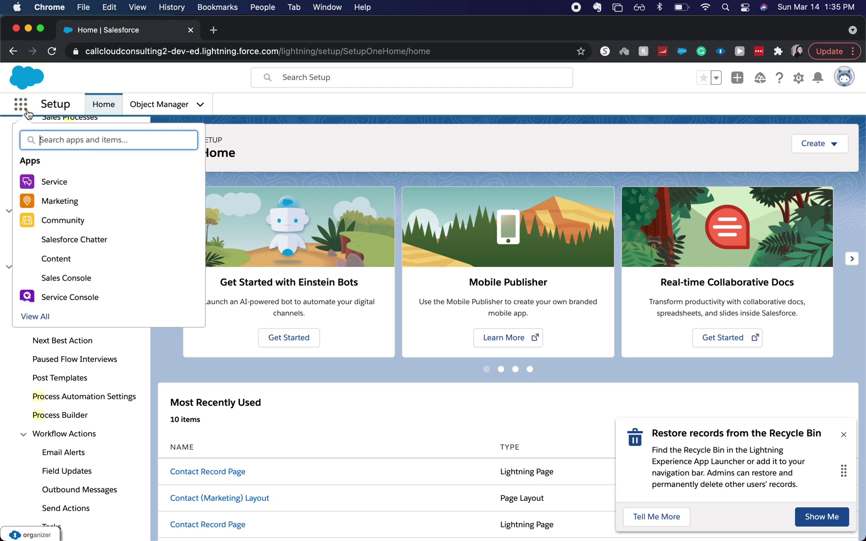
pyautogui.scroll(-2, 49, 262)
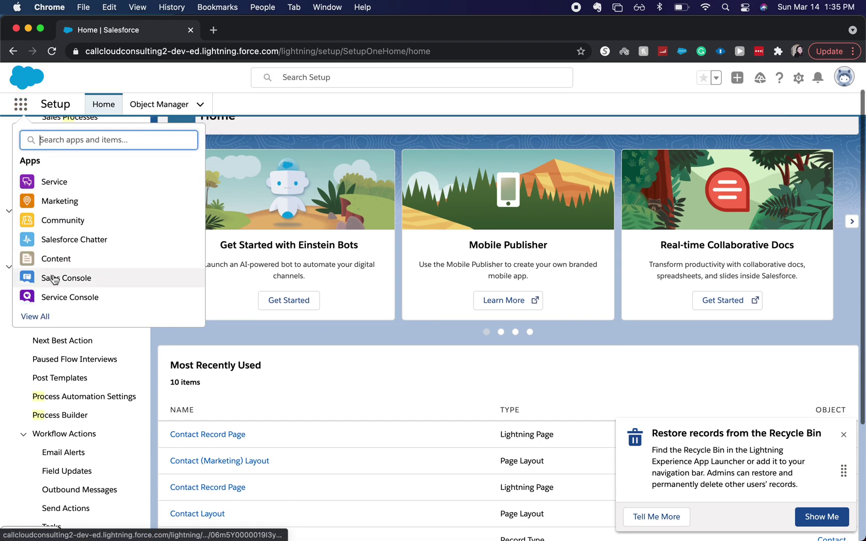
pyautogui.write('sa')
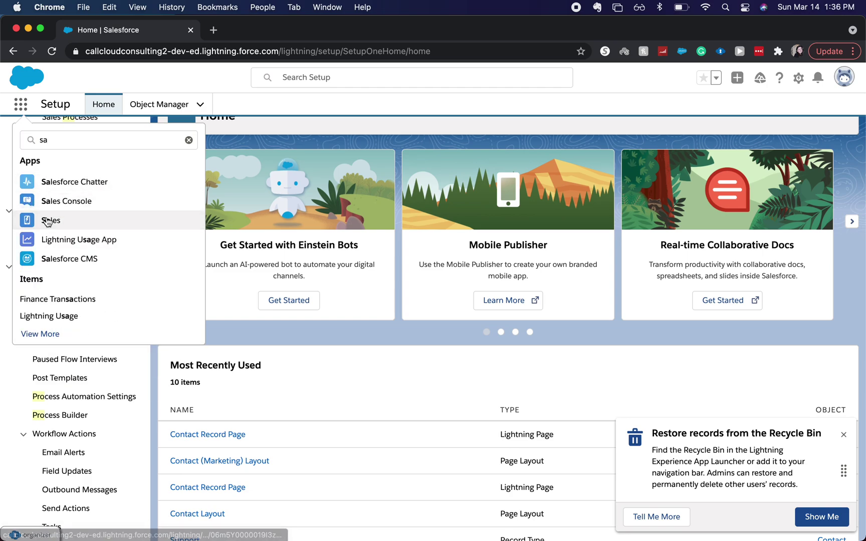
pyautogui.click(47, 220)
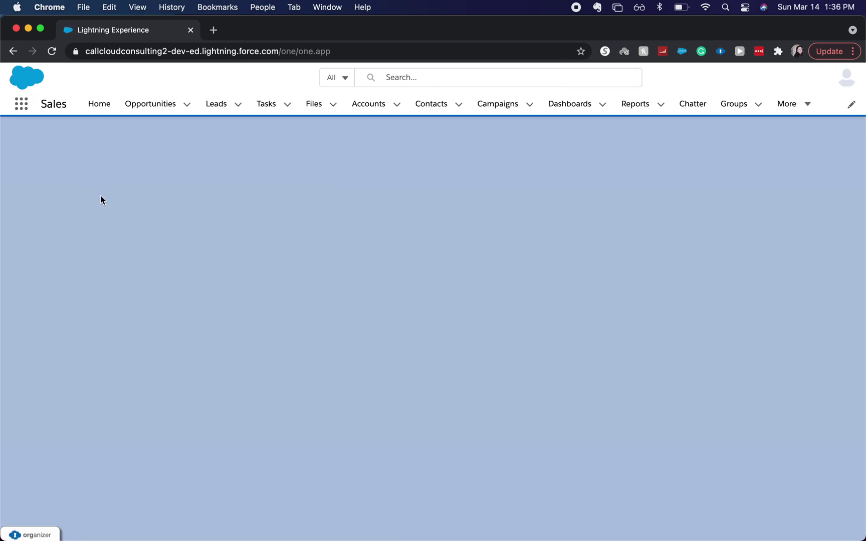
# Step: Show the All Opportunities list view and open the Dickenson Mobile Generators opportunity
pyautogui.click(161, 105)
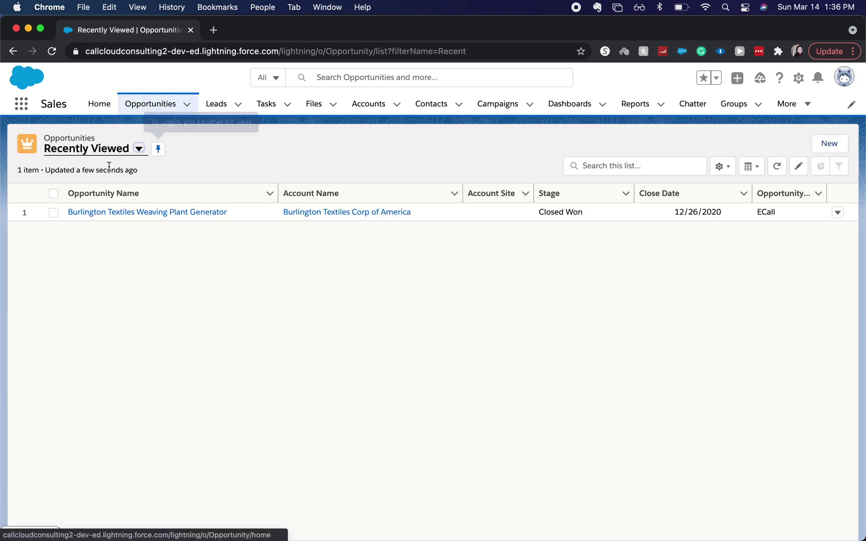
pyautogui.click(95, 210)
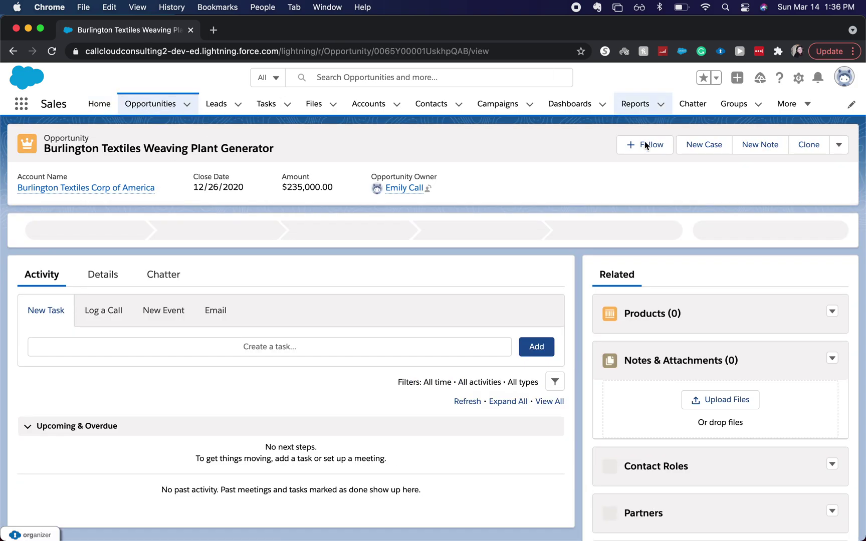
pyautogui.click(146, 110)
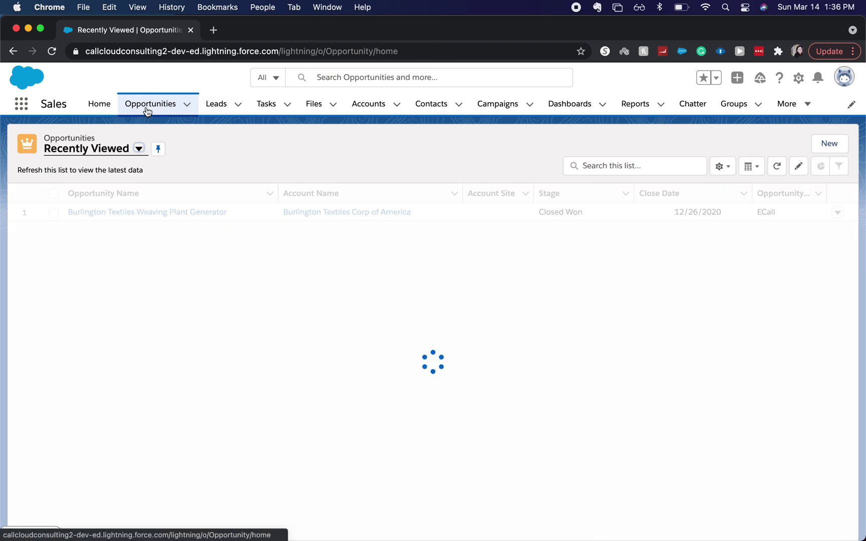
pyautogui.click(137, 149)
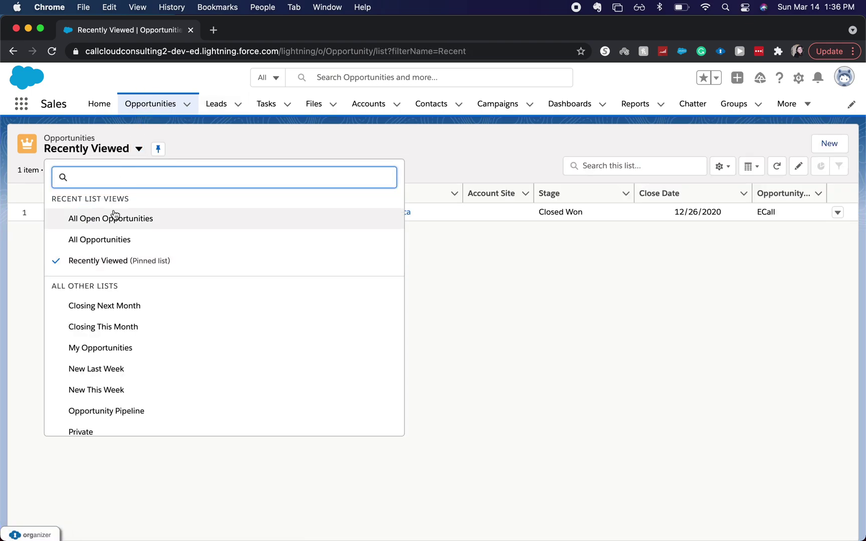
pyautogui.click(111, 238)
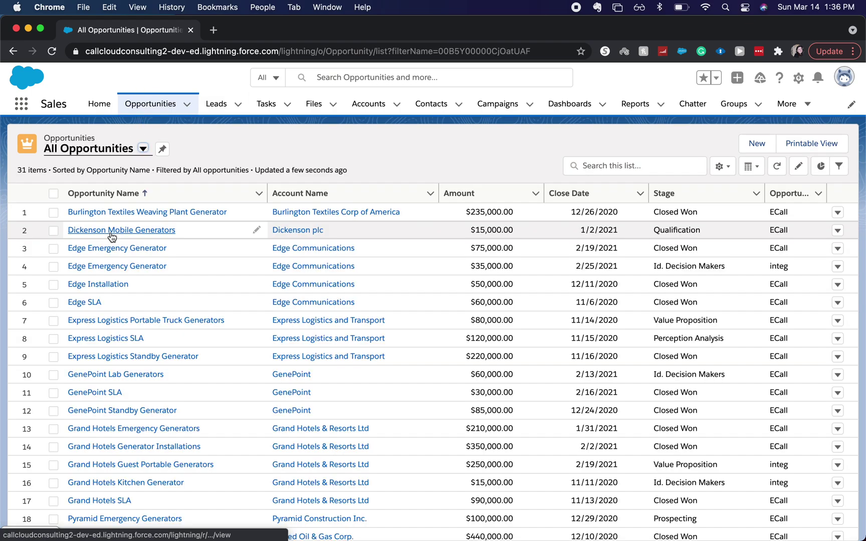
pyautogui.click(142, 237)
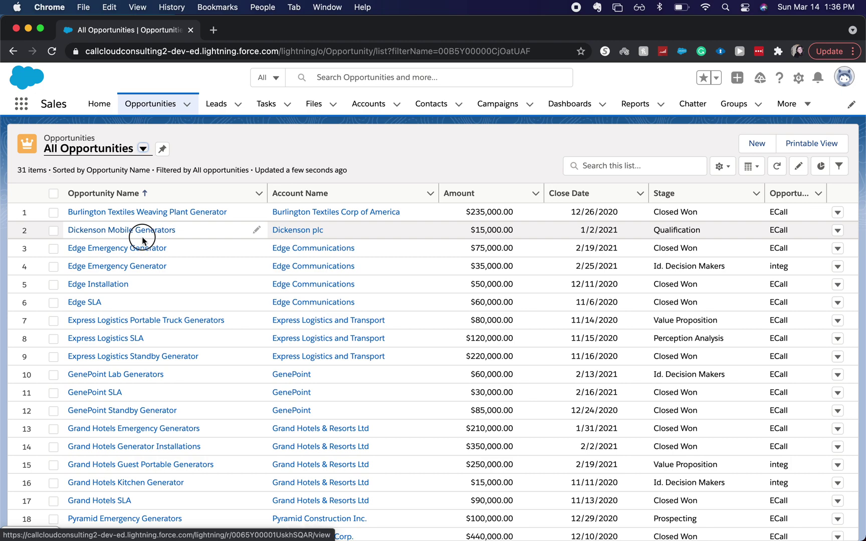
# Step: Close the Dickenson Mobile Generators opportunity with stage Closed Won
pyautogui.click(139, 229)
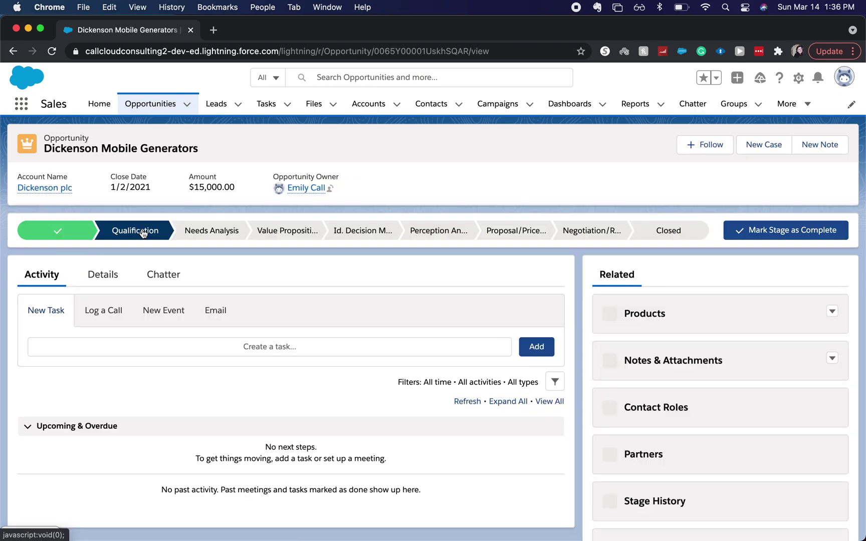
pyautogui.click(664, 230)
pyautogui.click(735, 233)
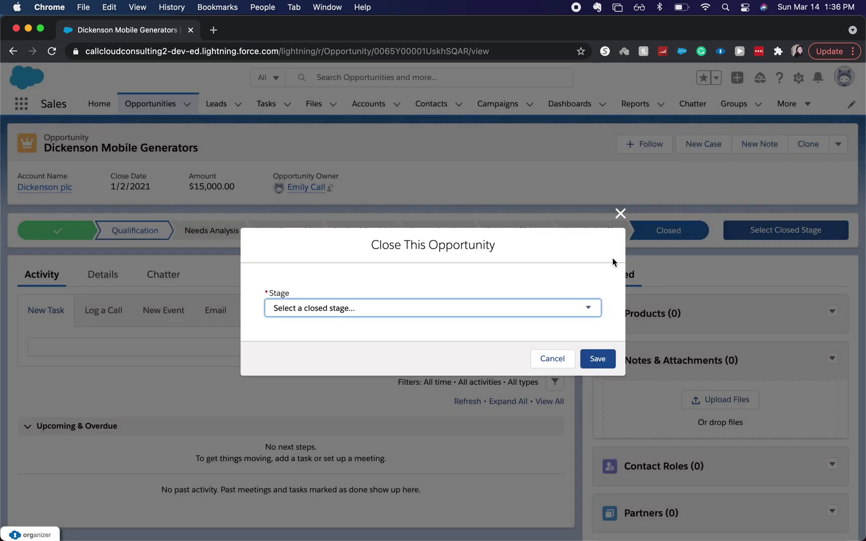
pyautogui.click(558, 308)
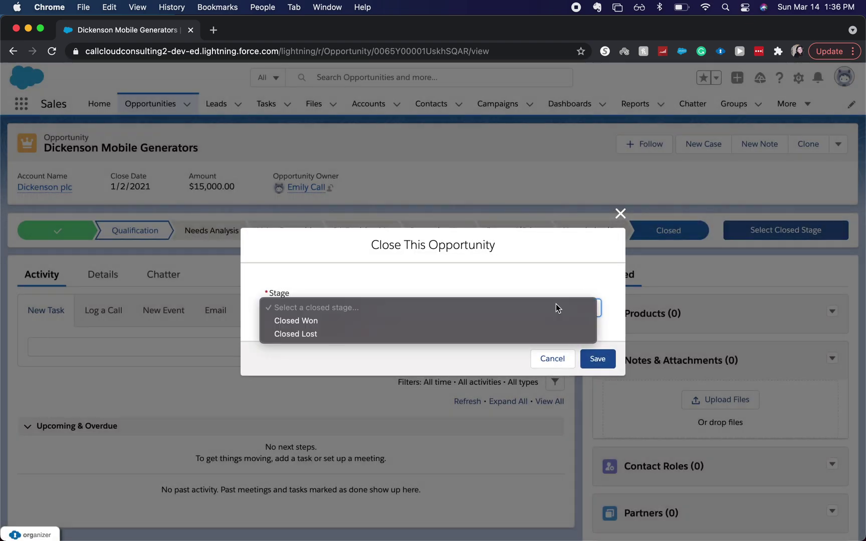
pyautogui.click(548, 320)
pyautogui.click(591, 361)
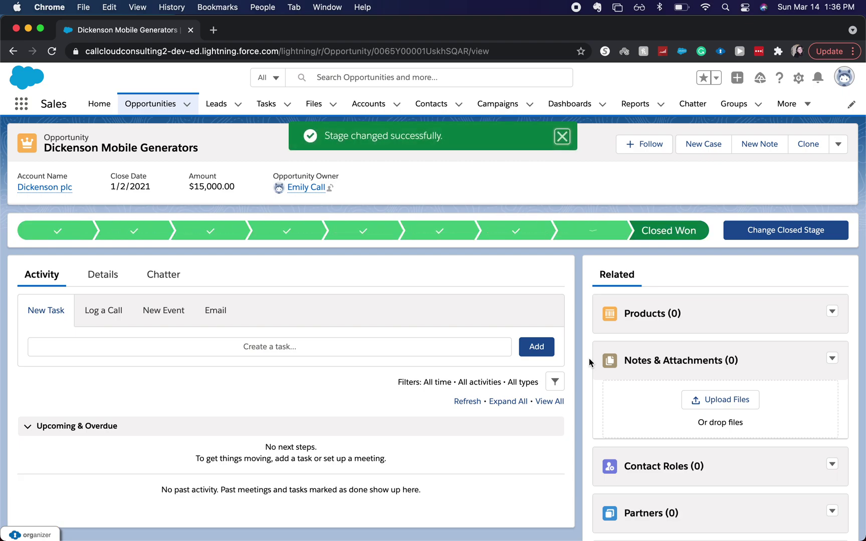
# Step: Review the opportunity's details, then go to the Dickenson plc account
pyautogui.click(102, 274)
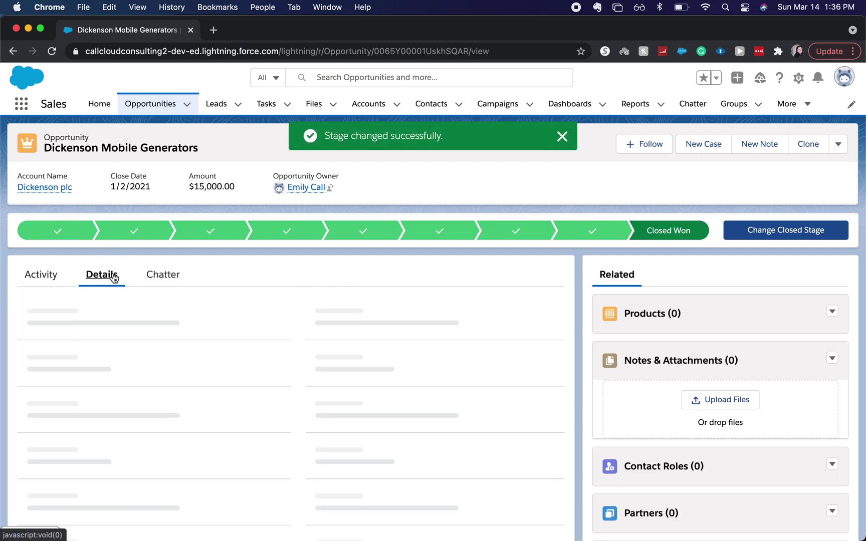
pyautogui.scroll(-10, 113, 276)
pyautogui.scroll(10, 112, 276)
pyautogui.click(160, 286)
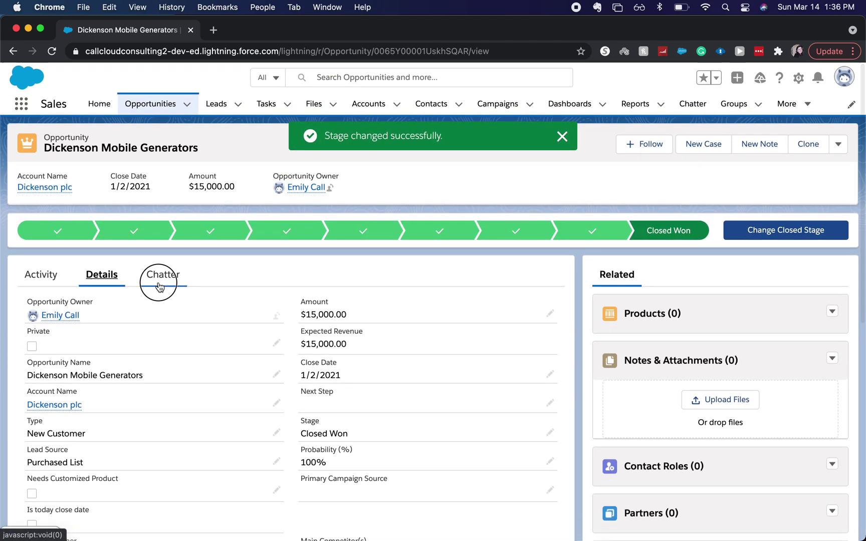
pyautogui.click(44, 189)
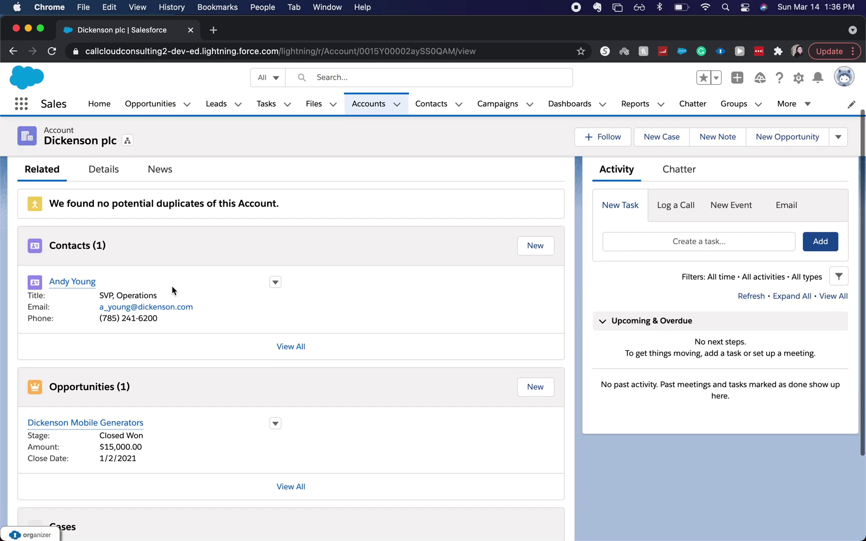
# Step: Check the Dickenson plc account's opportunities, then open RenewalDickenson Mobile Generators from the Opportunities list
pyautogui.scroll(-3, 287, 402)
pyautogui.click(289, 404)
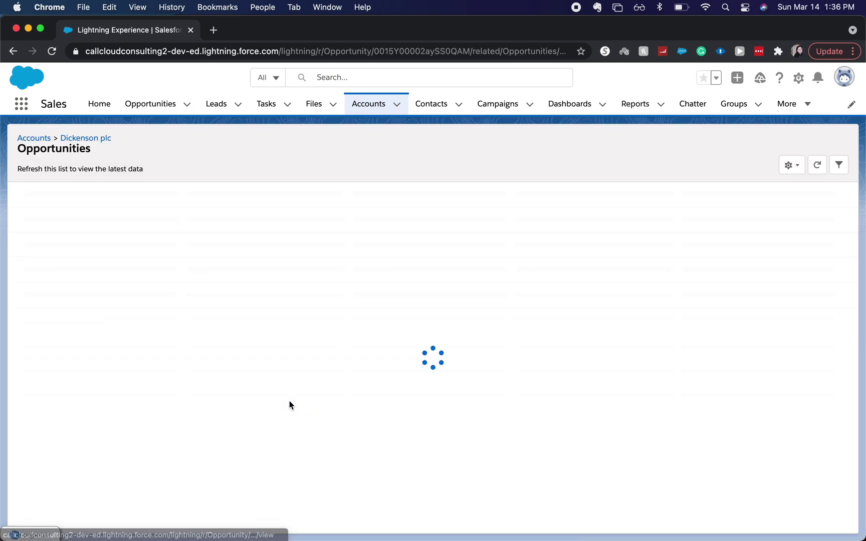
pyautogui.click(88, 139)
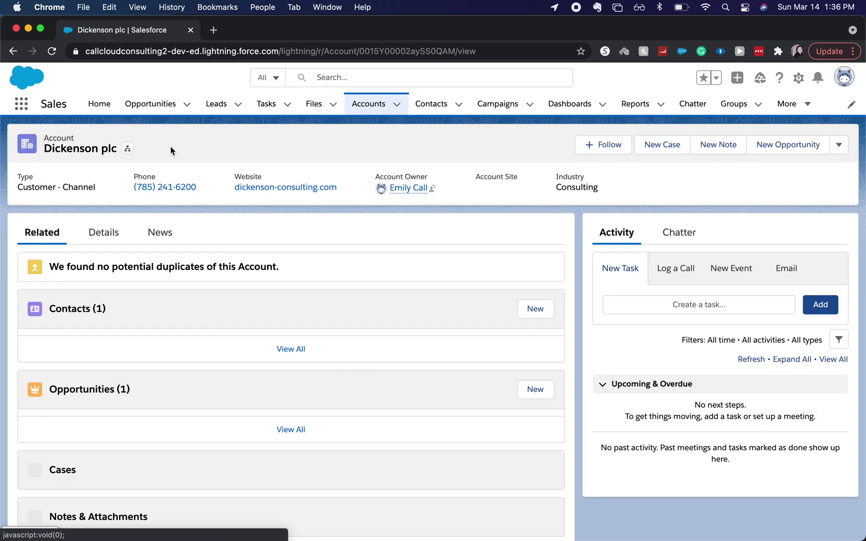
pyautogui.scroll(-3, 273, 195)
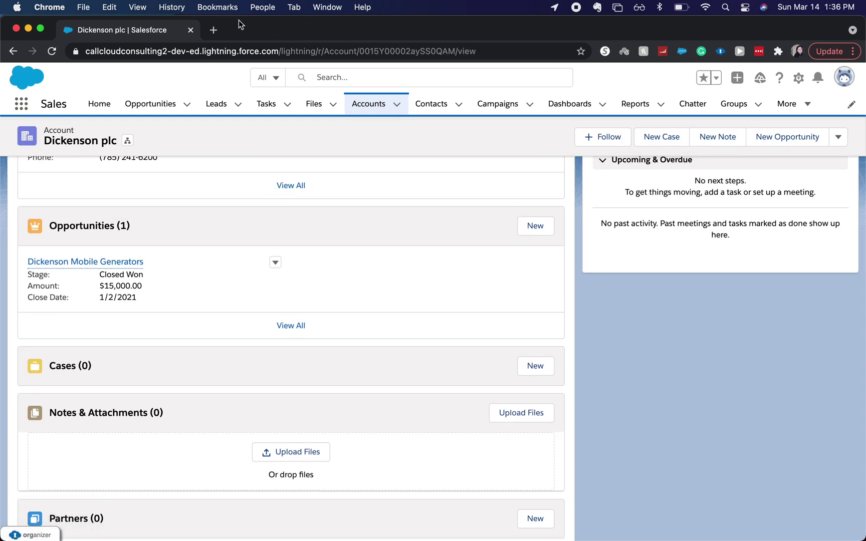
pyautogui.scroll(5, 276, 103)
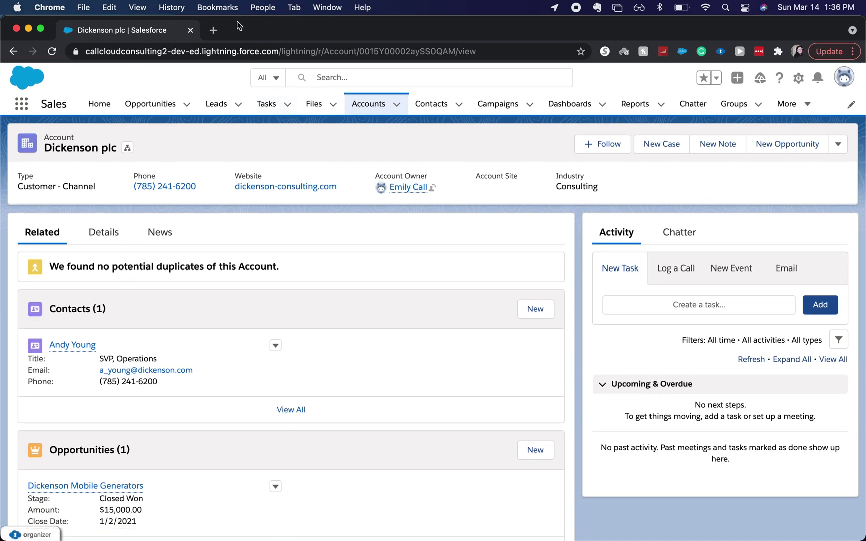
pyautogui.click(147, 104)
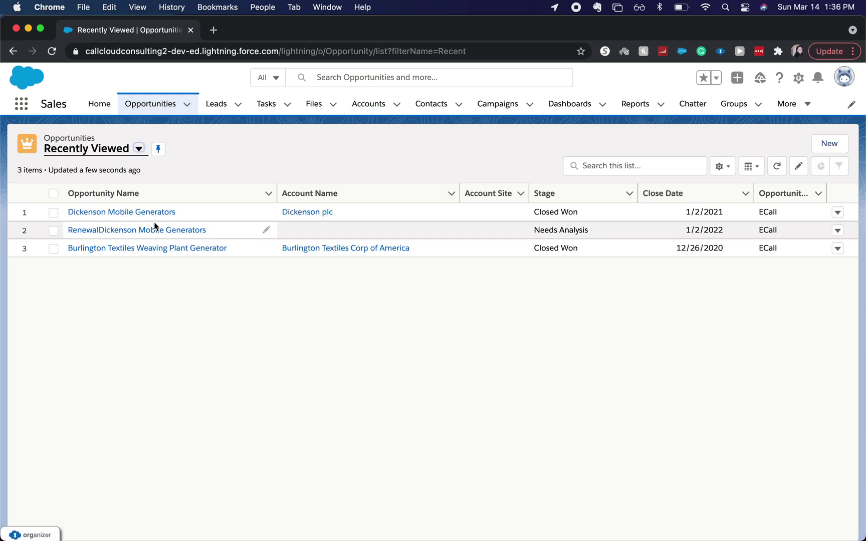
pyautogui.click(155, 230)
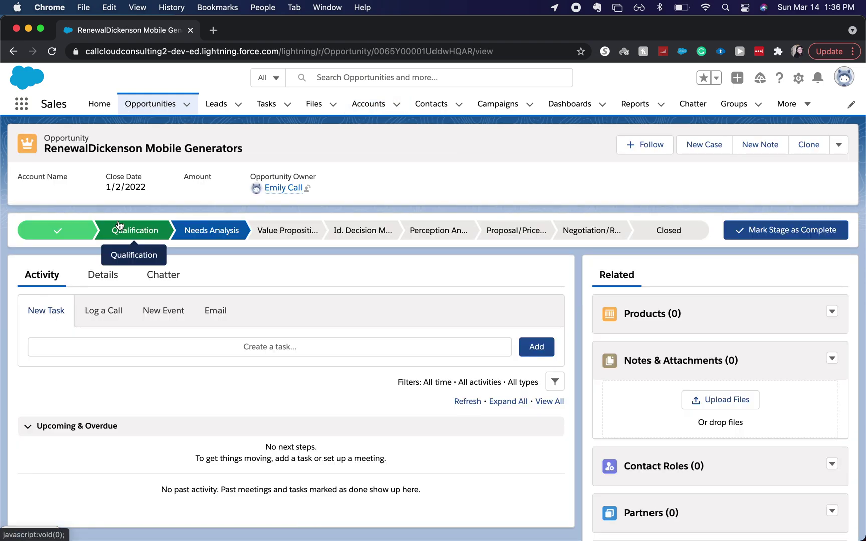